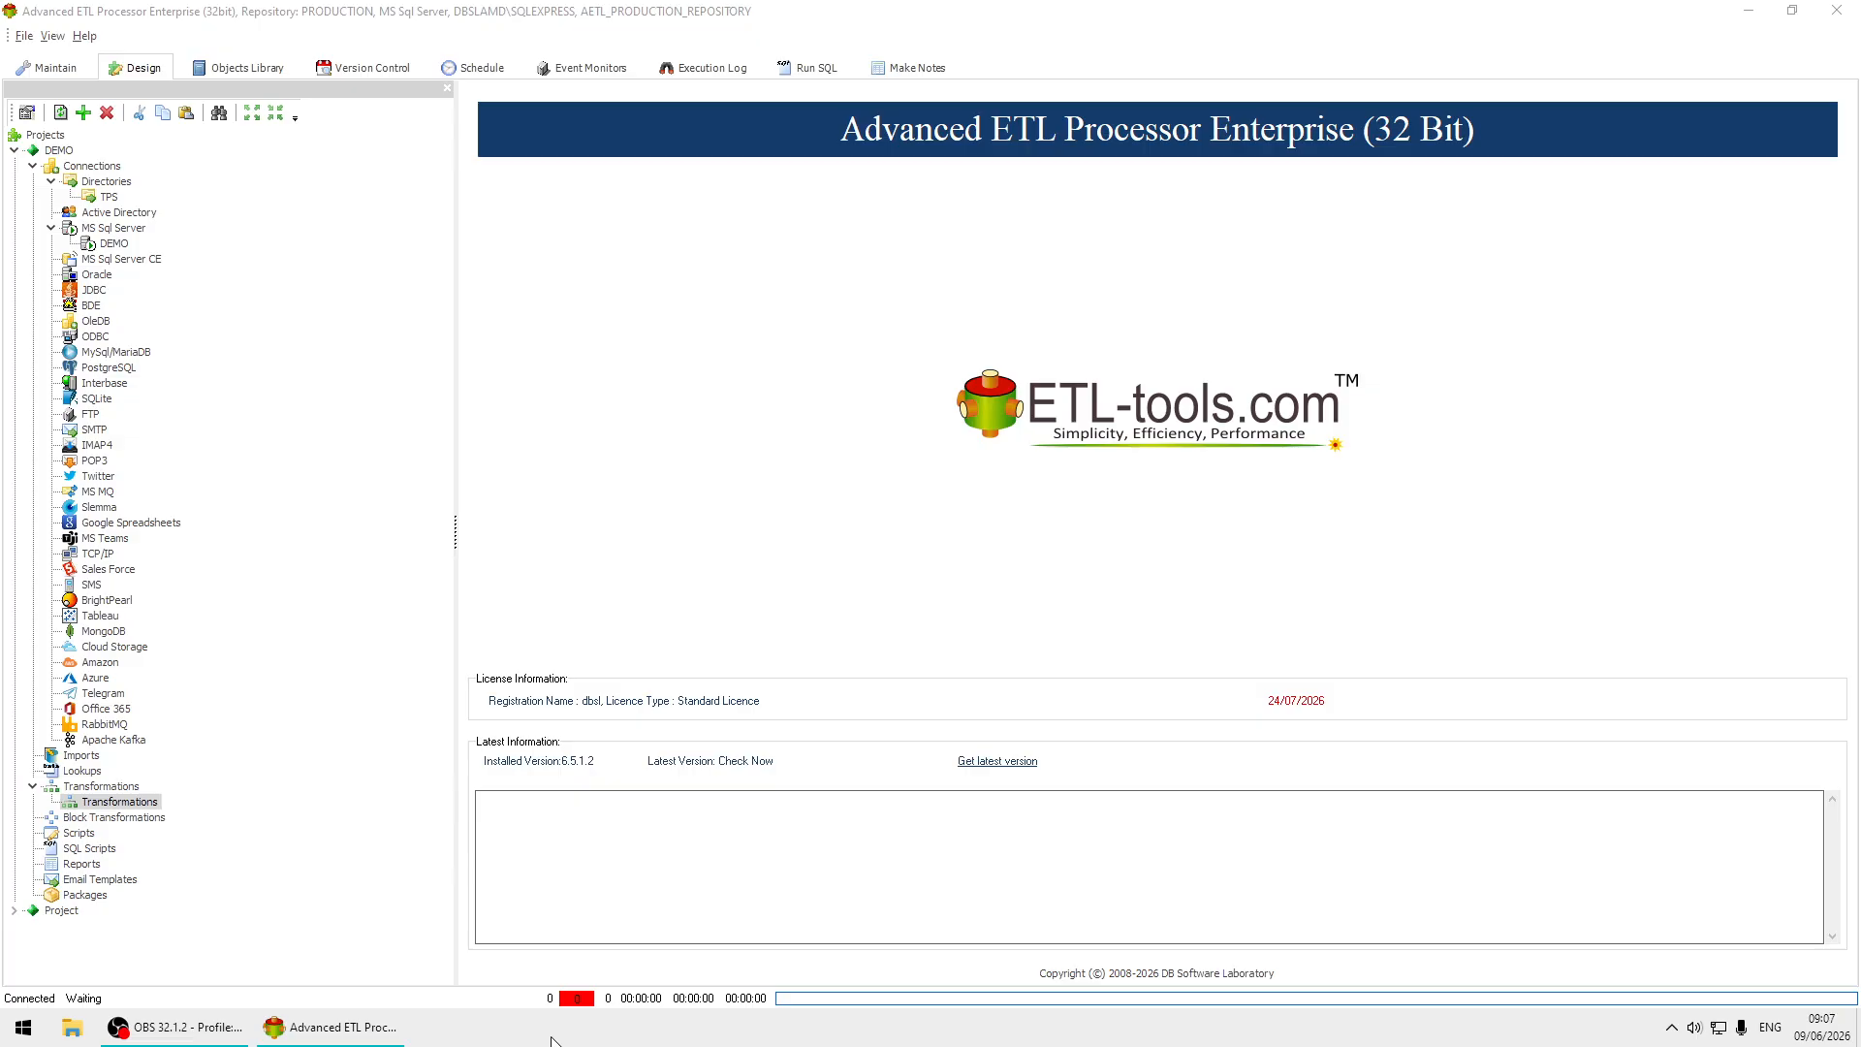
Create a new transformation in the Transformations folder of the DEMO project with the description Clarion TPS to SQL Server.
left_click(108, 197)
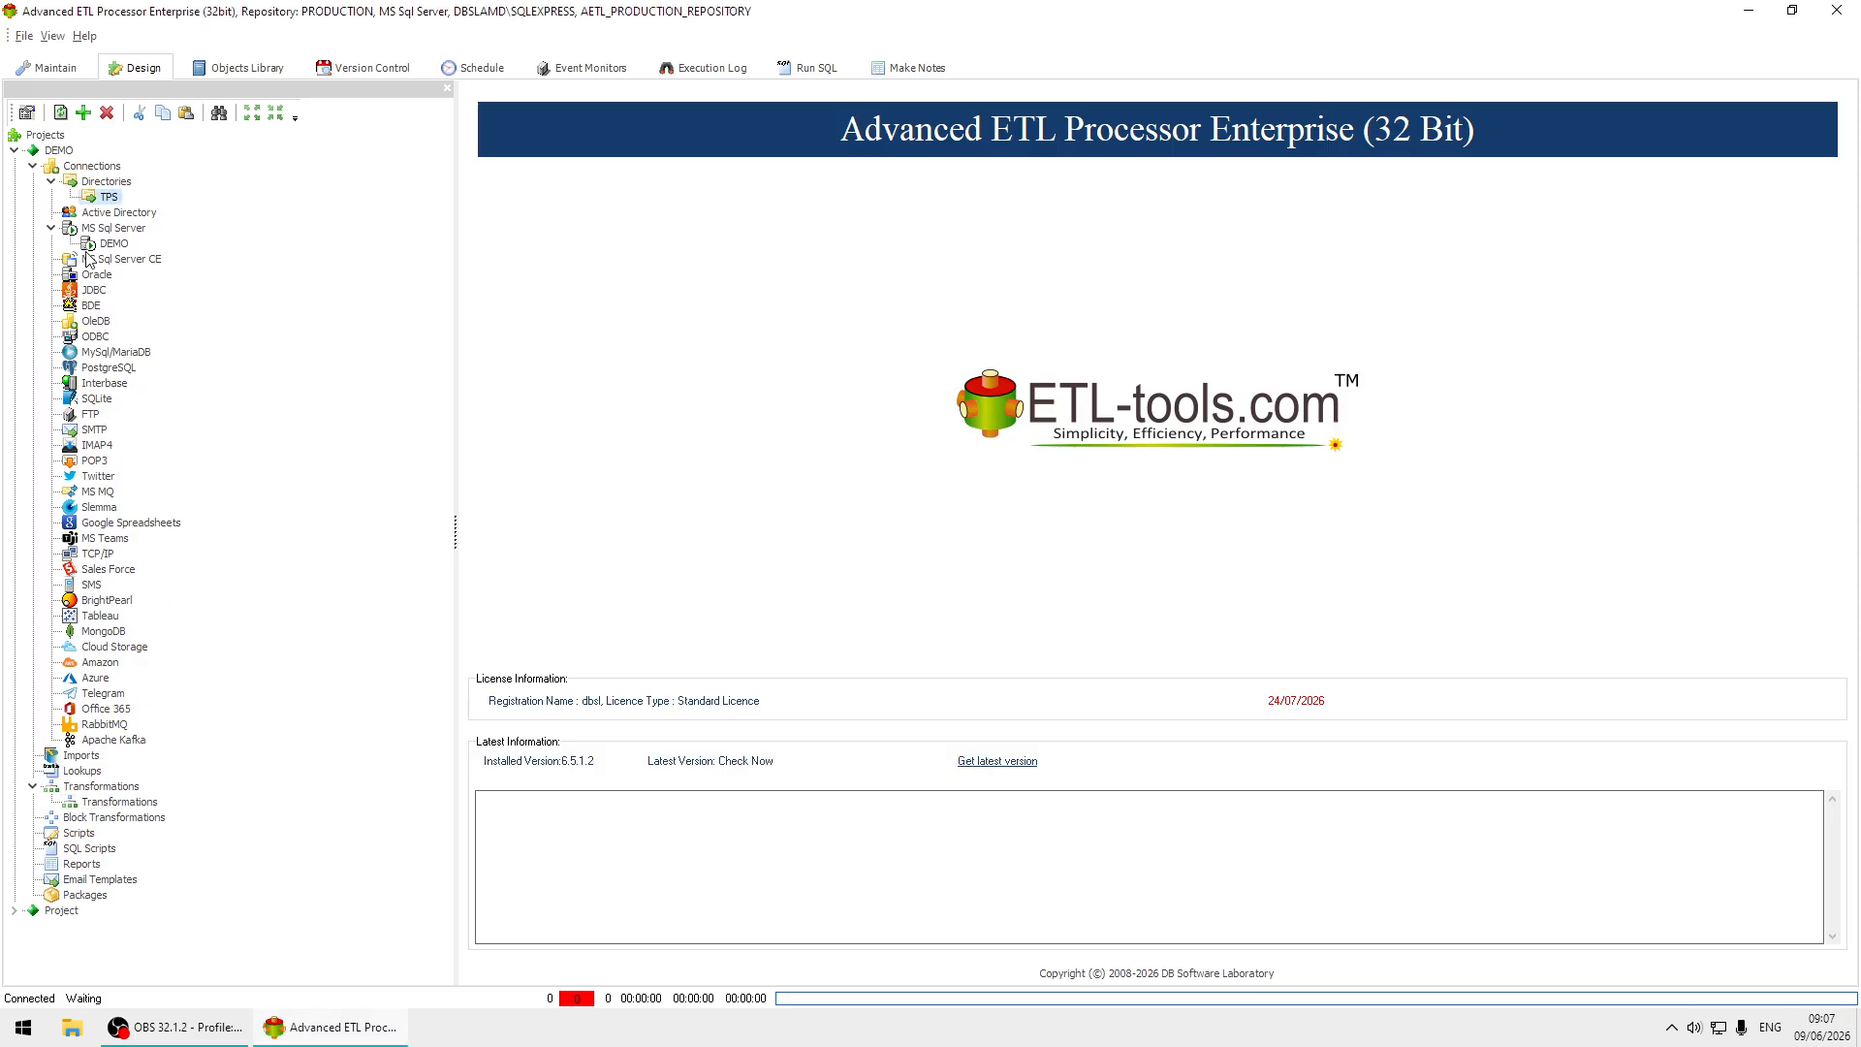
left_click(118, 245)
left_click(122, 801)
right_click(124, 801)
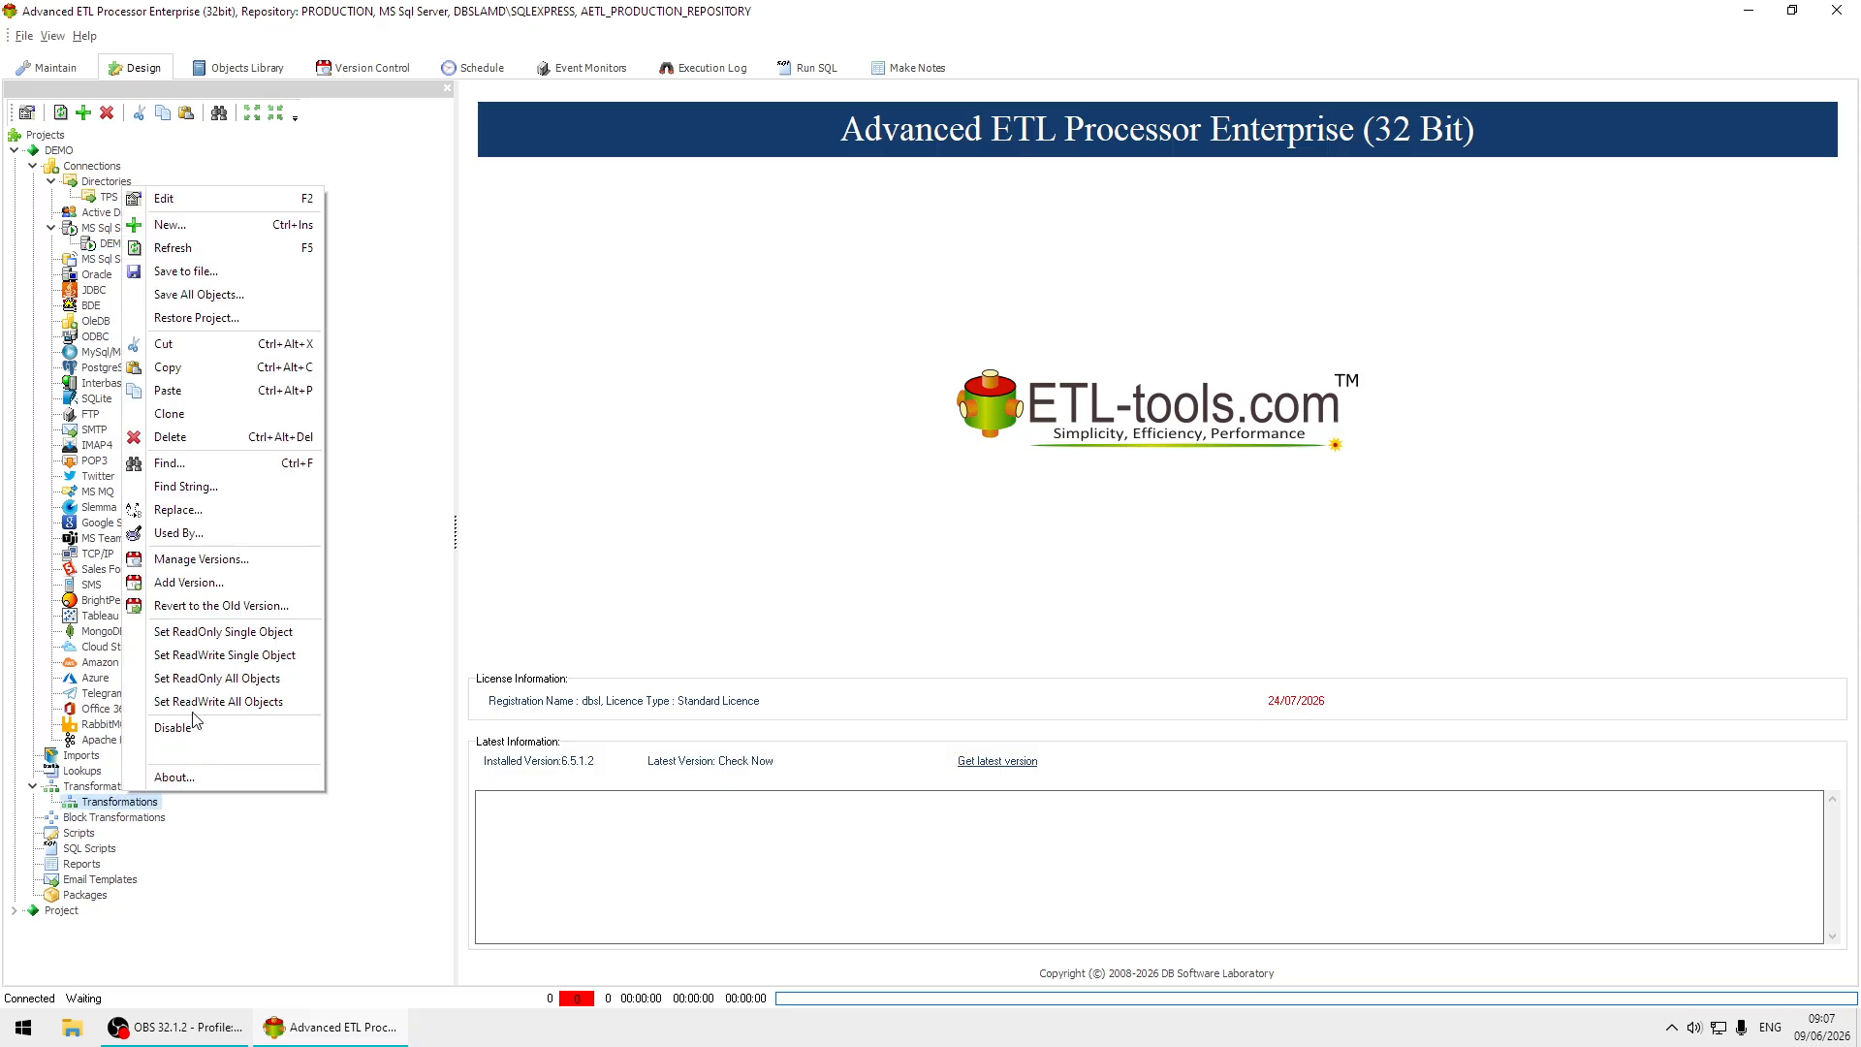
left_click(236, 237)
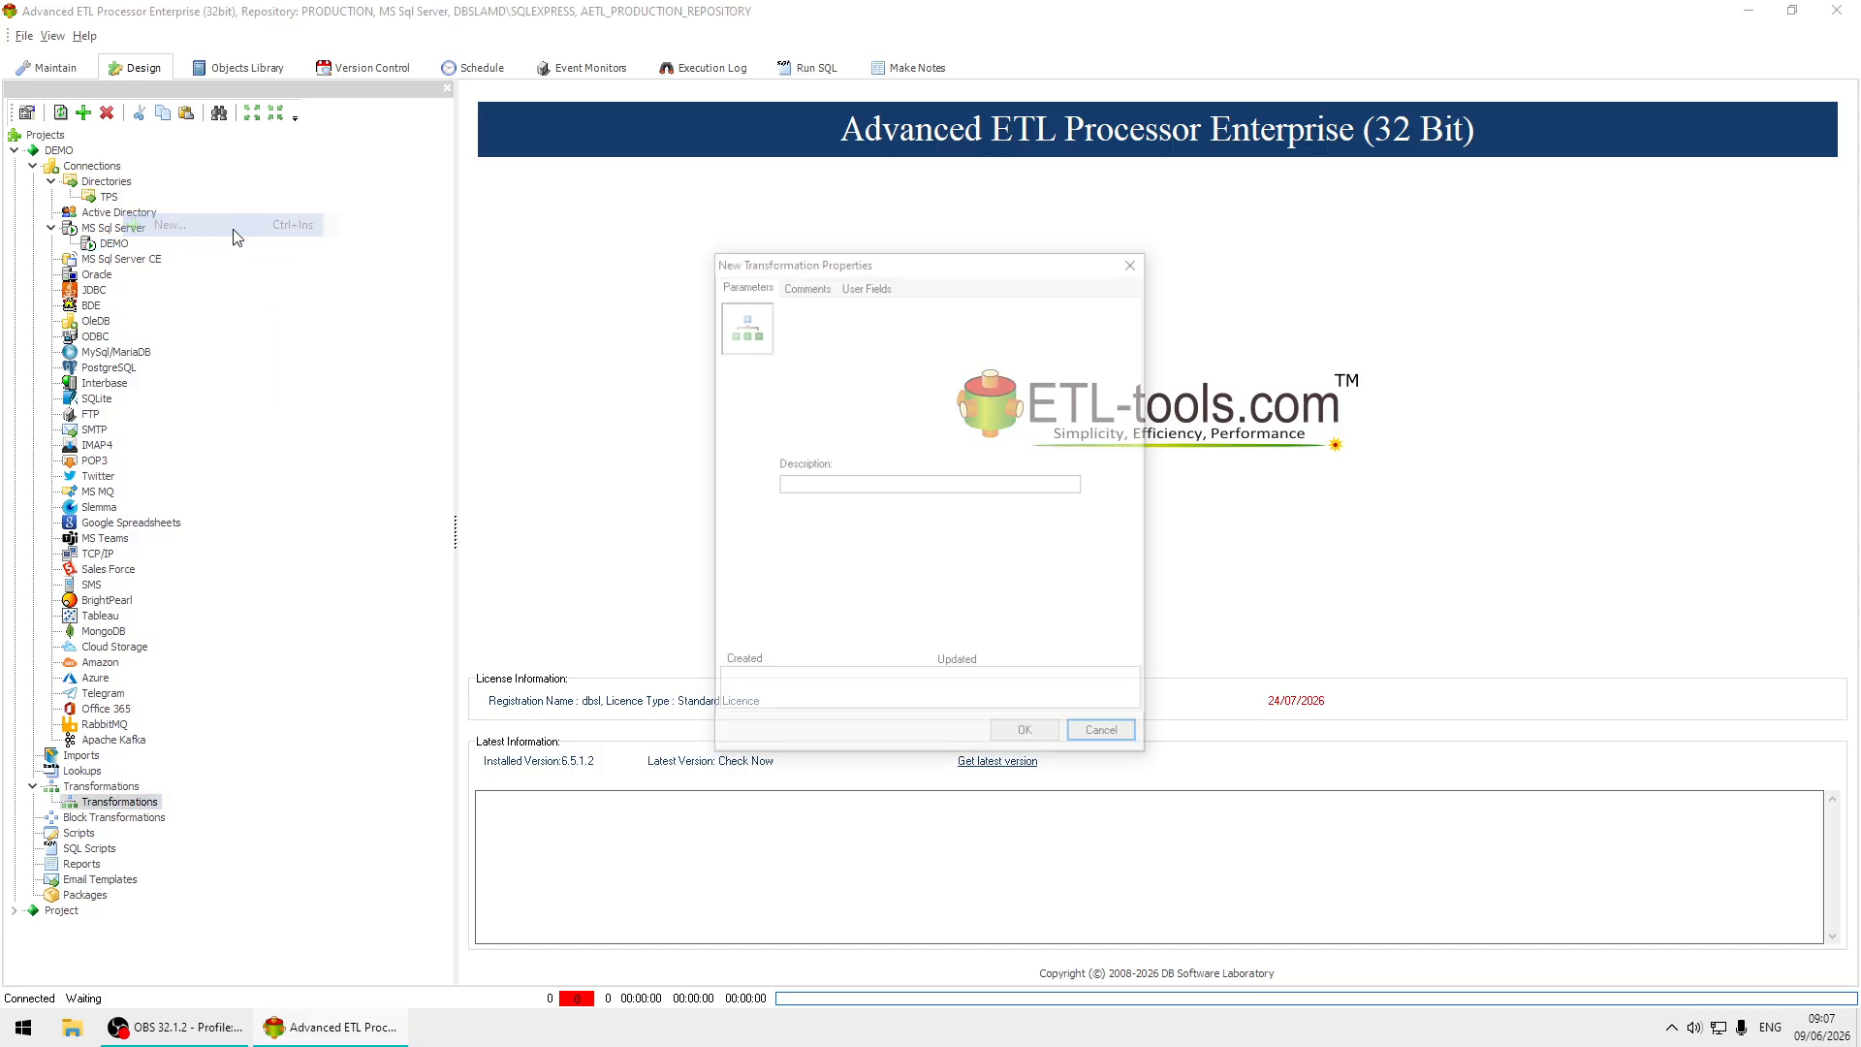
left_click(893, 486)
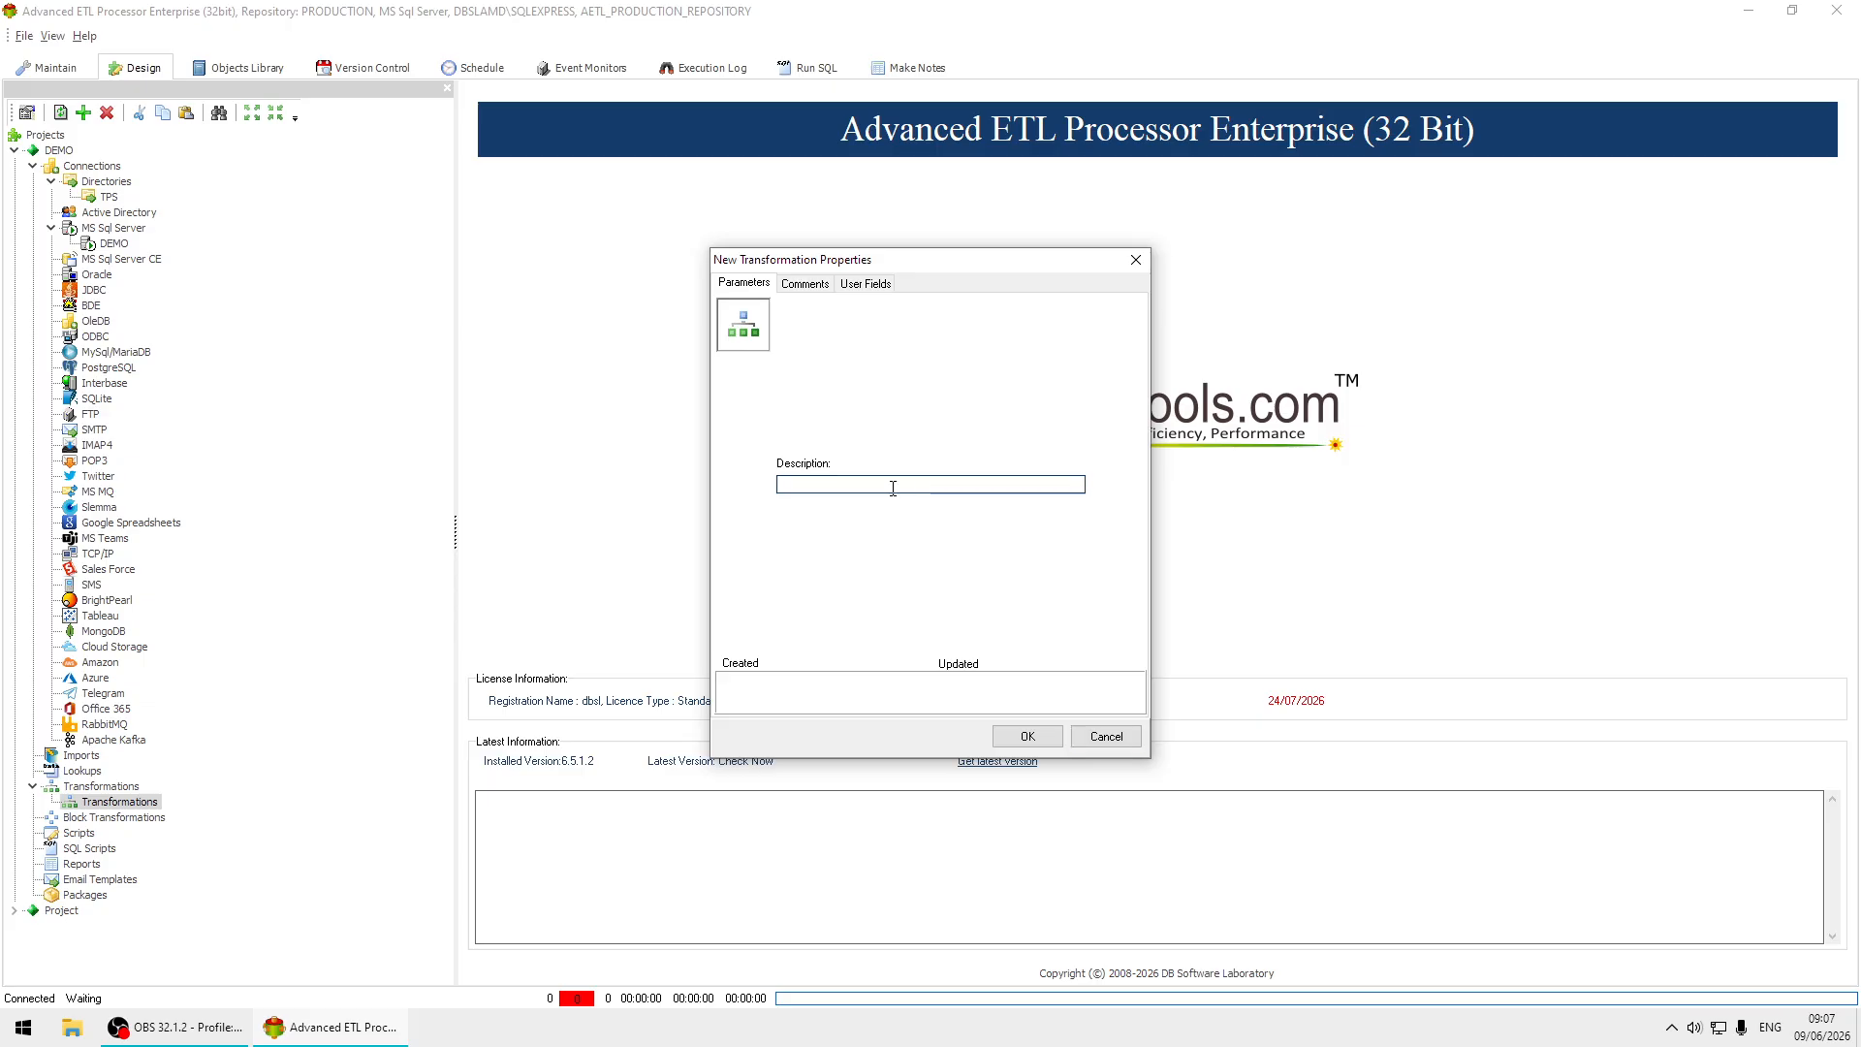
type("Clarion TPS to SQL Server")
left_click(1027, 737)
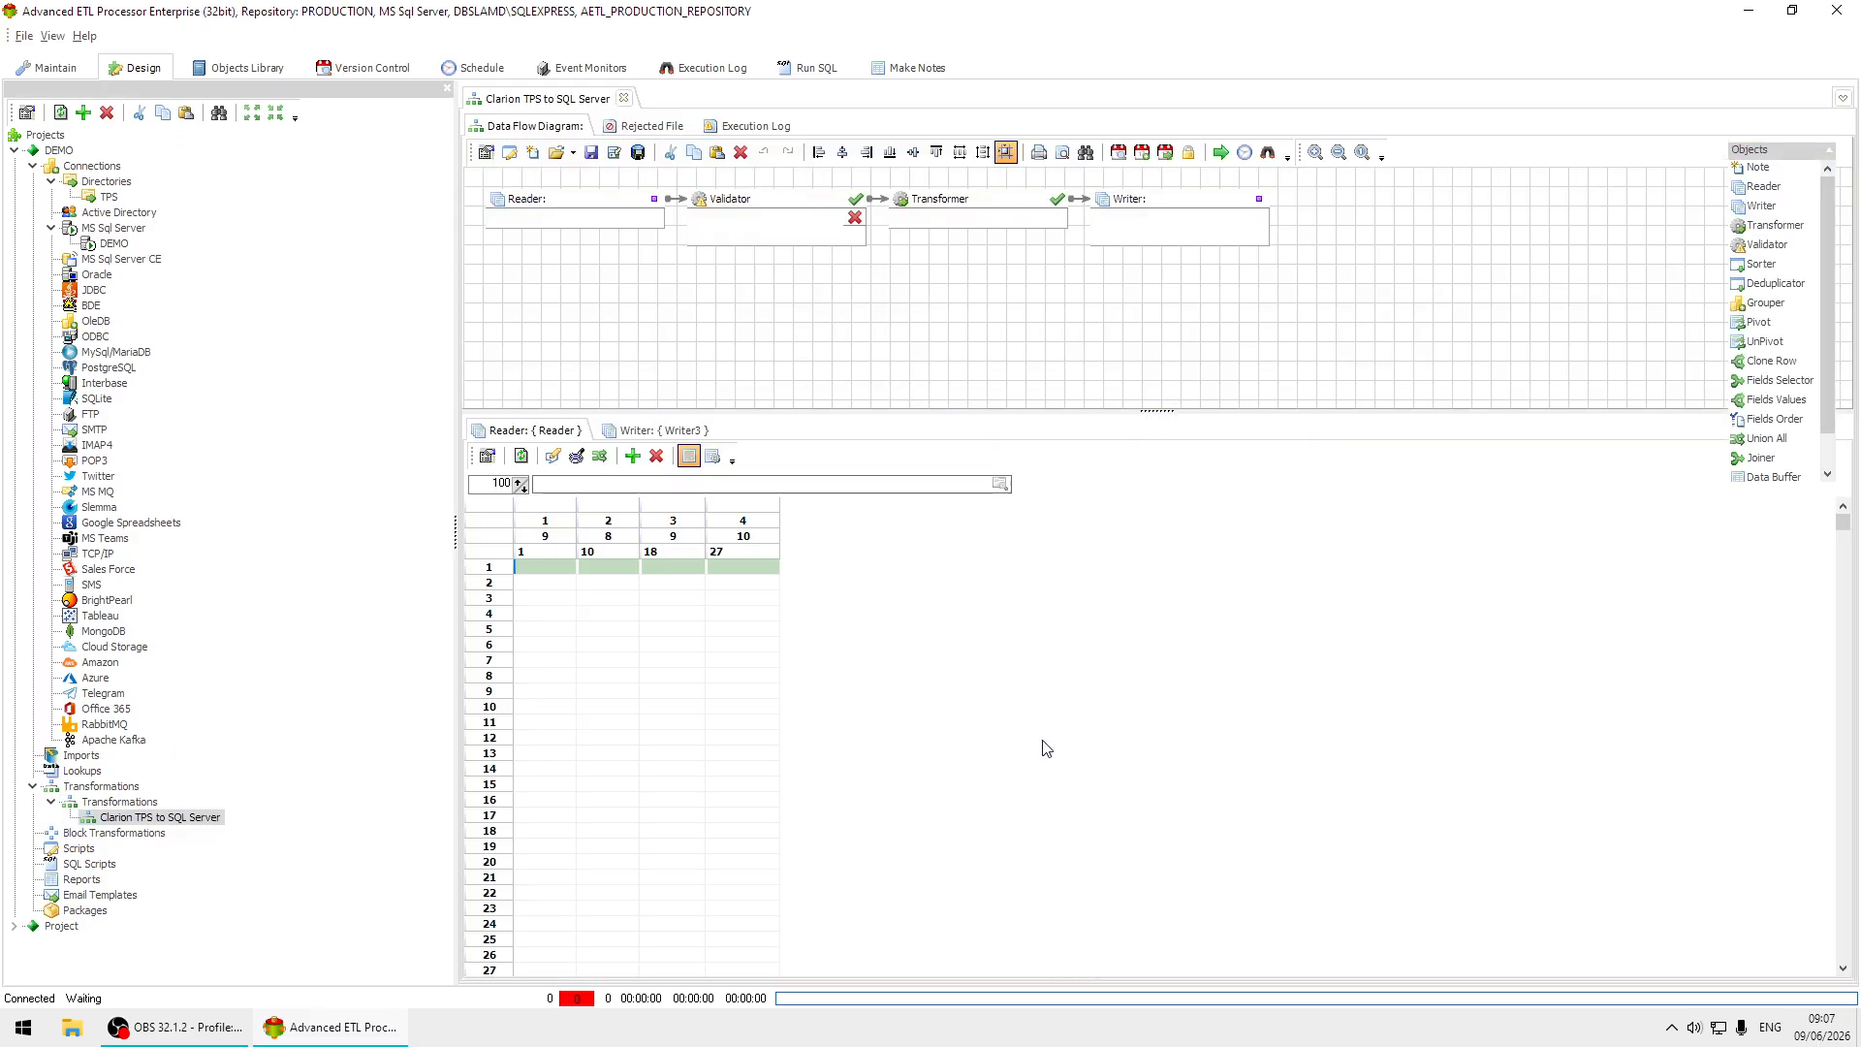
Remove the Validator and link the Reader directly to the Transformer, moving the Transformer and Writer closer to the Reader.
left_click(772, 204)
key("ctrl+z")
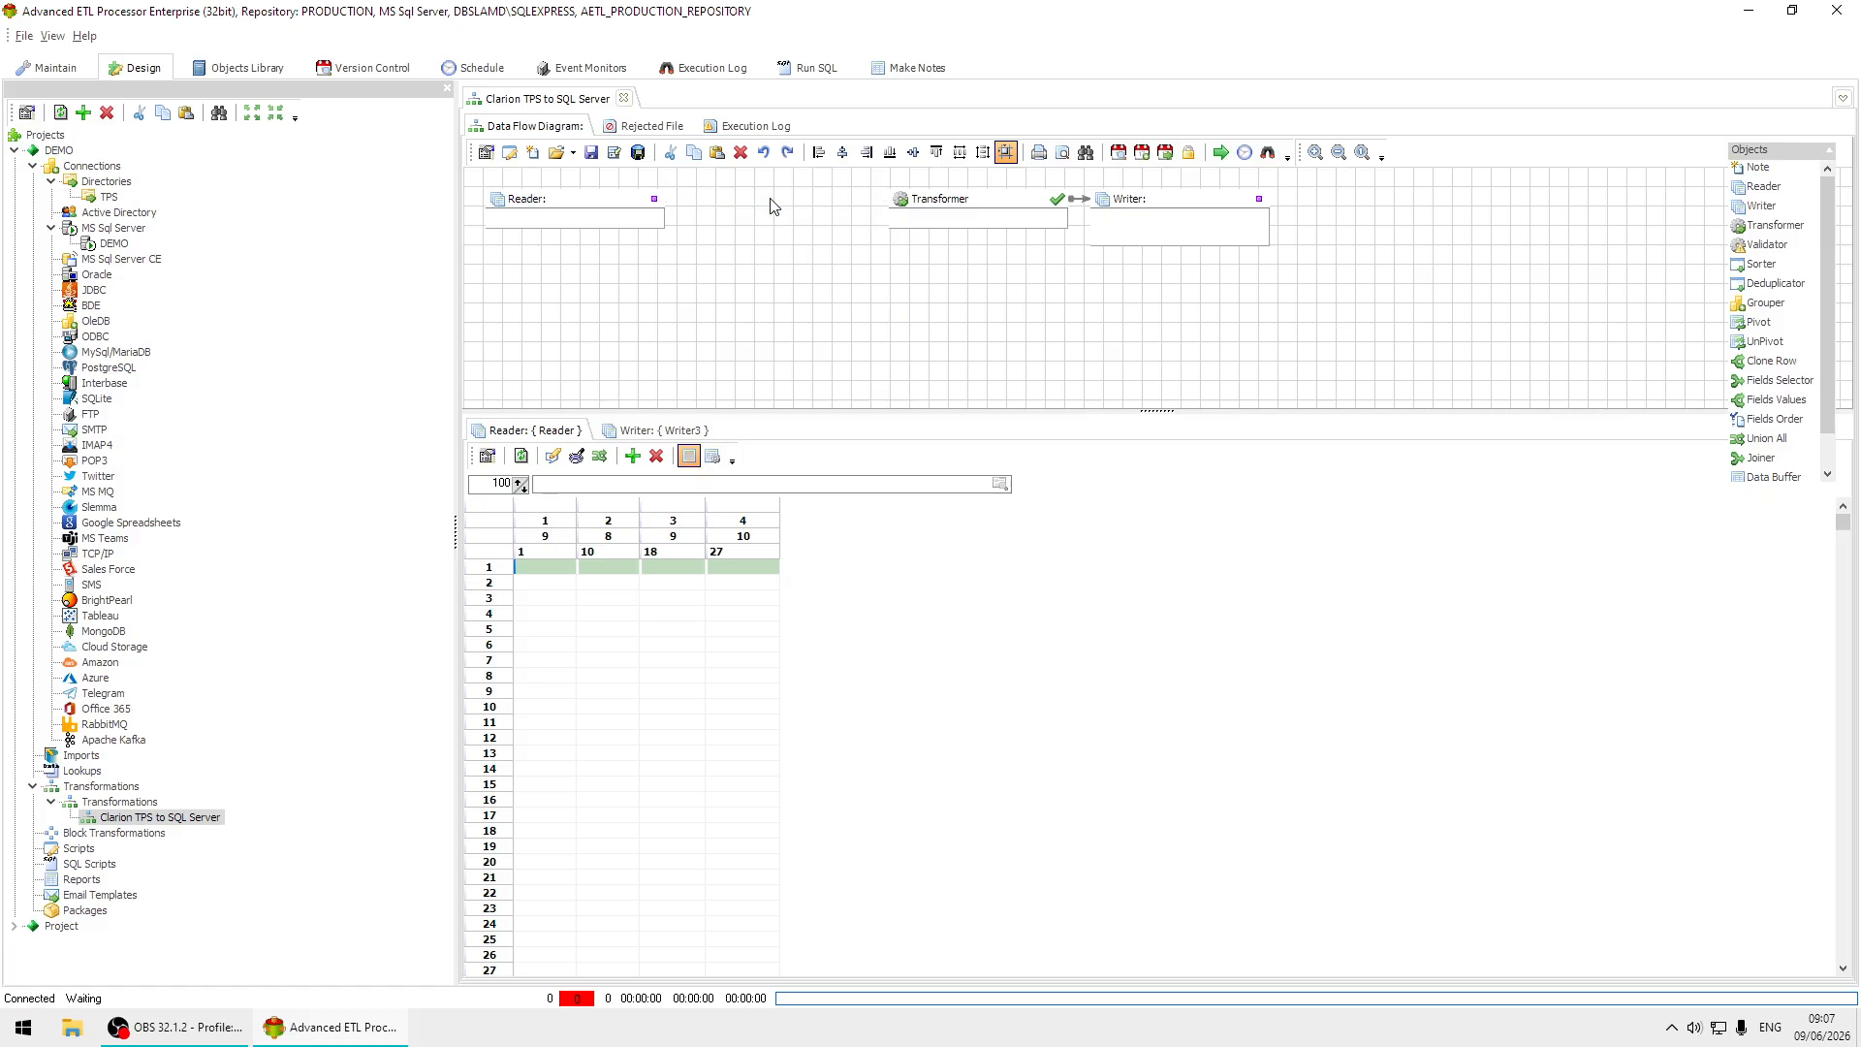
left_click_drag(652, 201, 797, 210)
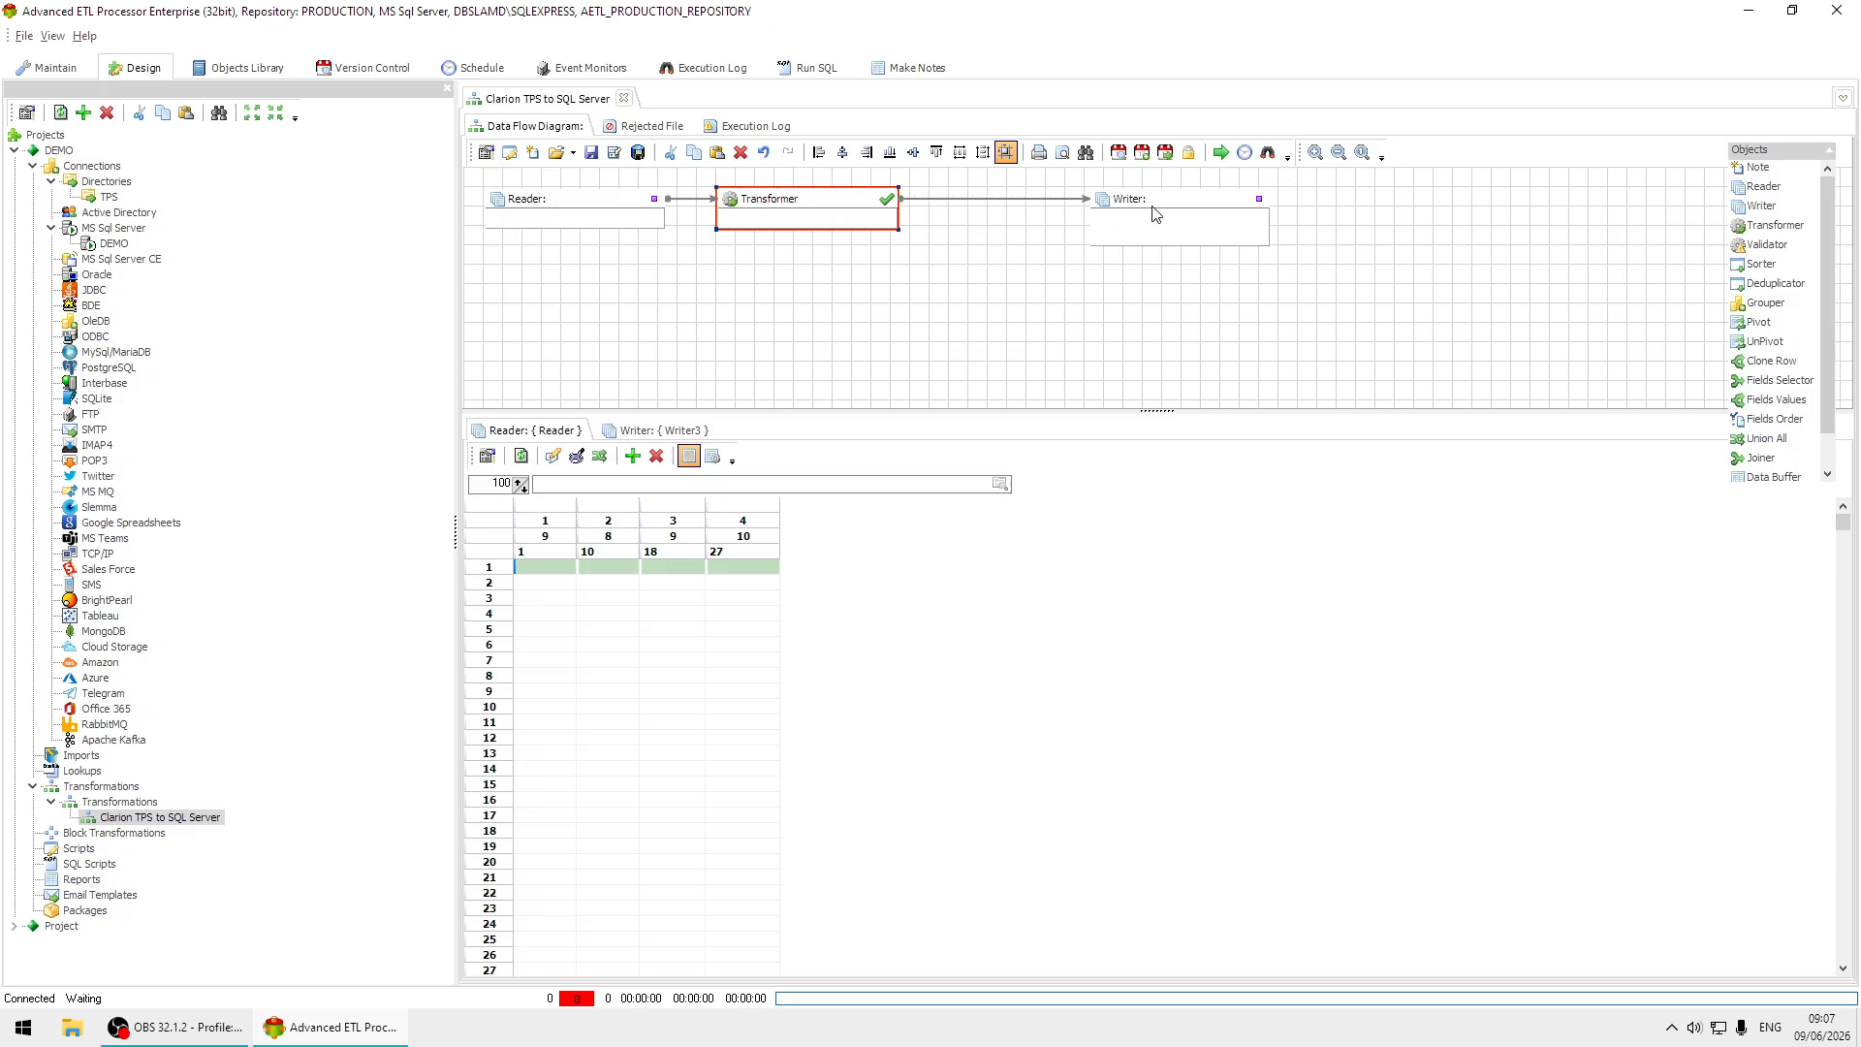
left_click_drag(1157, 211, 1074, 211)
Set the Reader's connection to TPS and its data source type to Clarion (TPS).
left_click(559, 212)
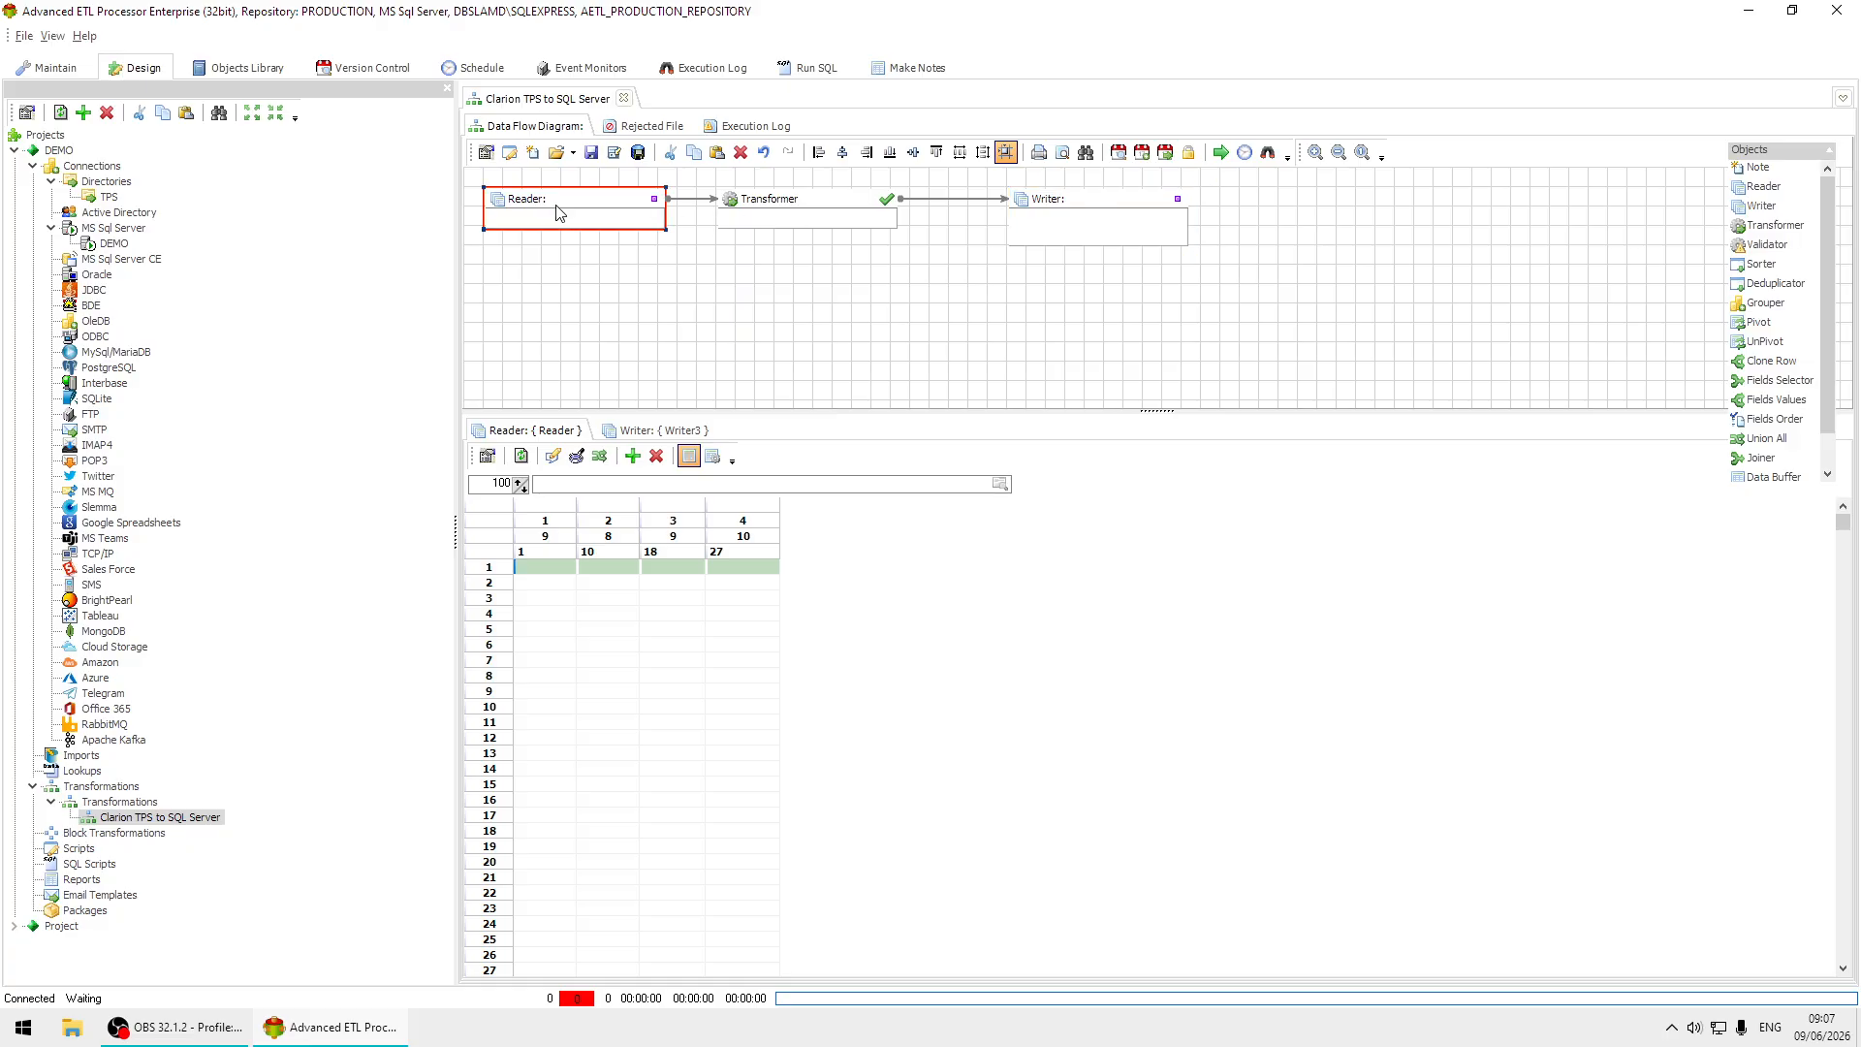
double_click(559, 212)
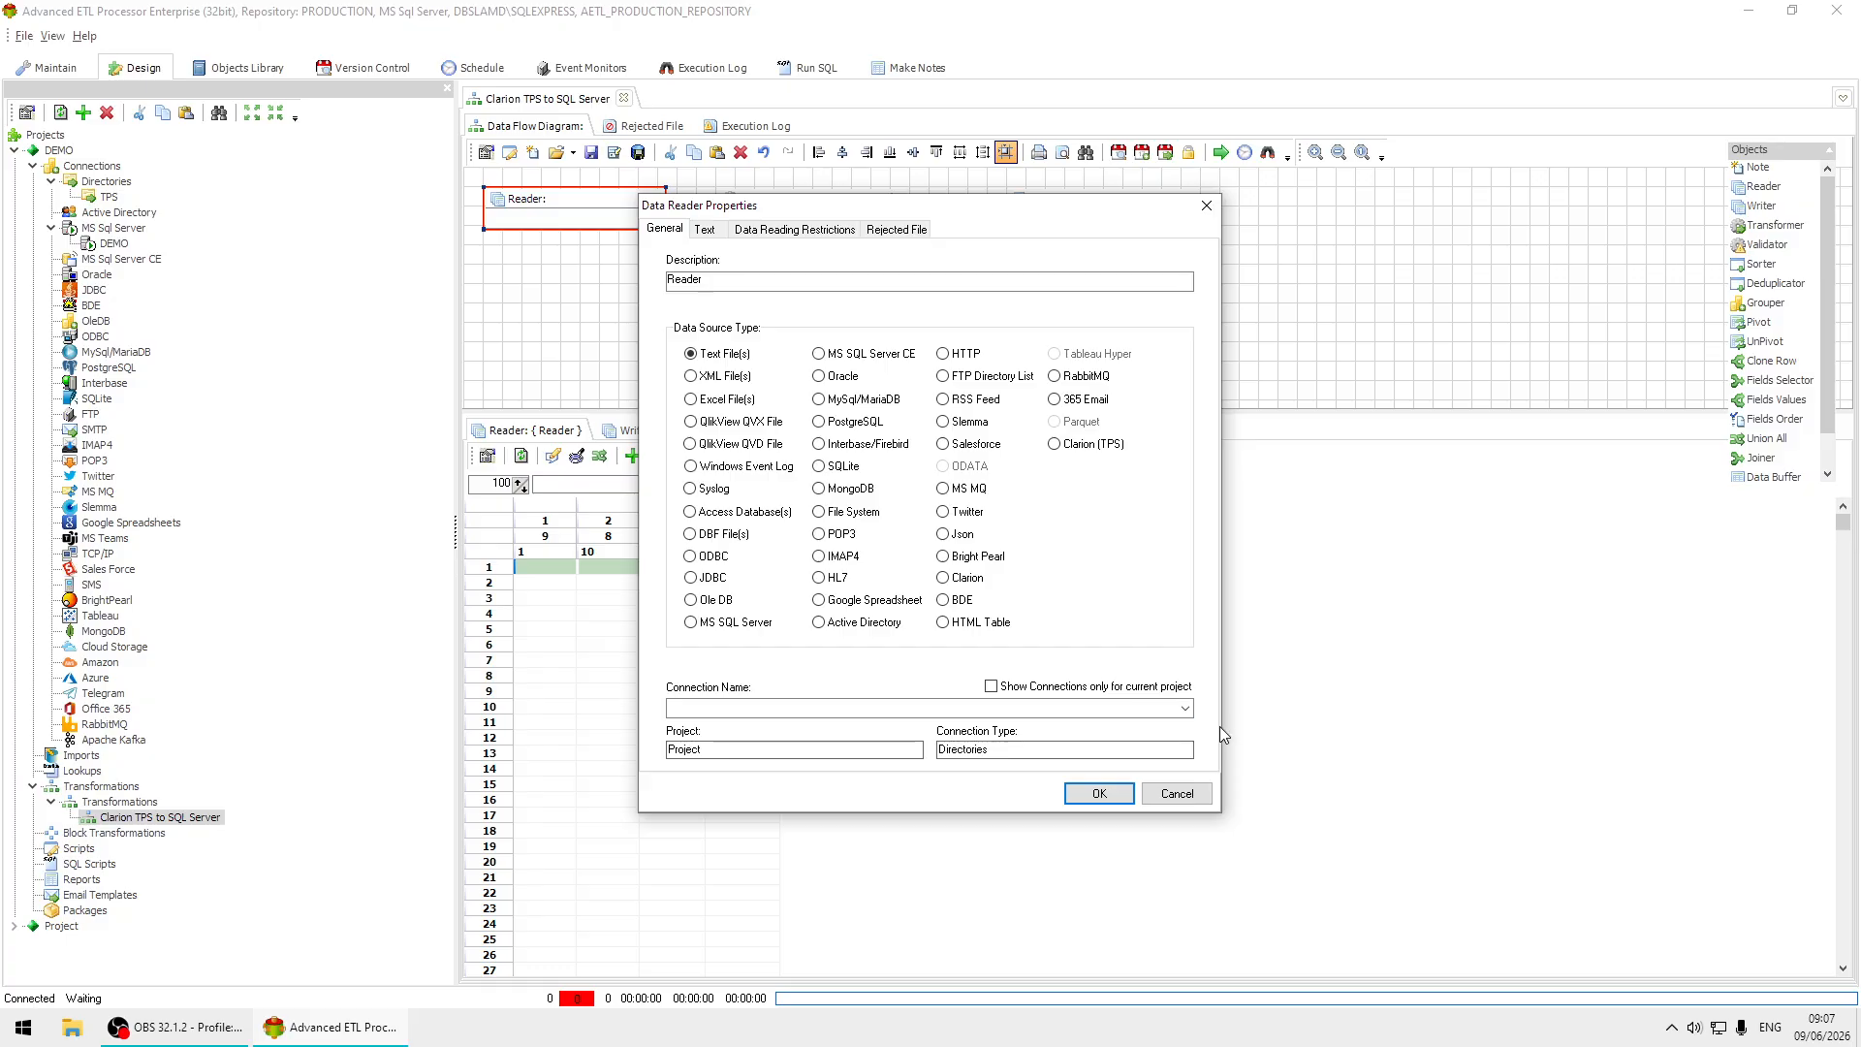
left_click(1184, 709)
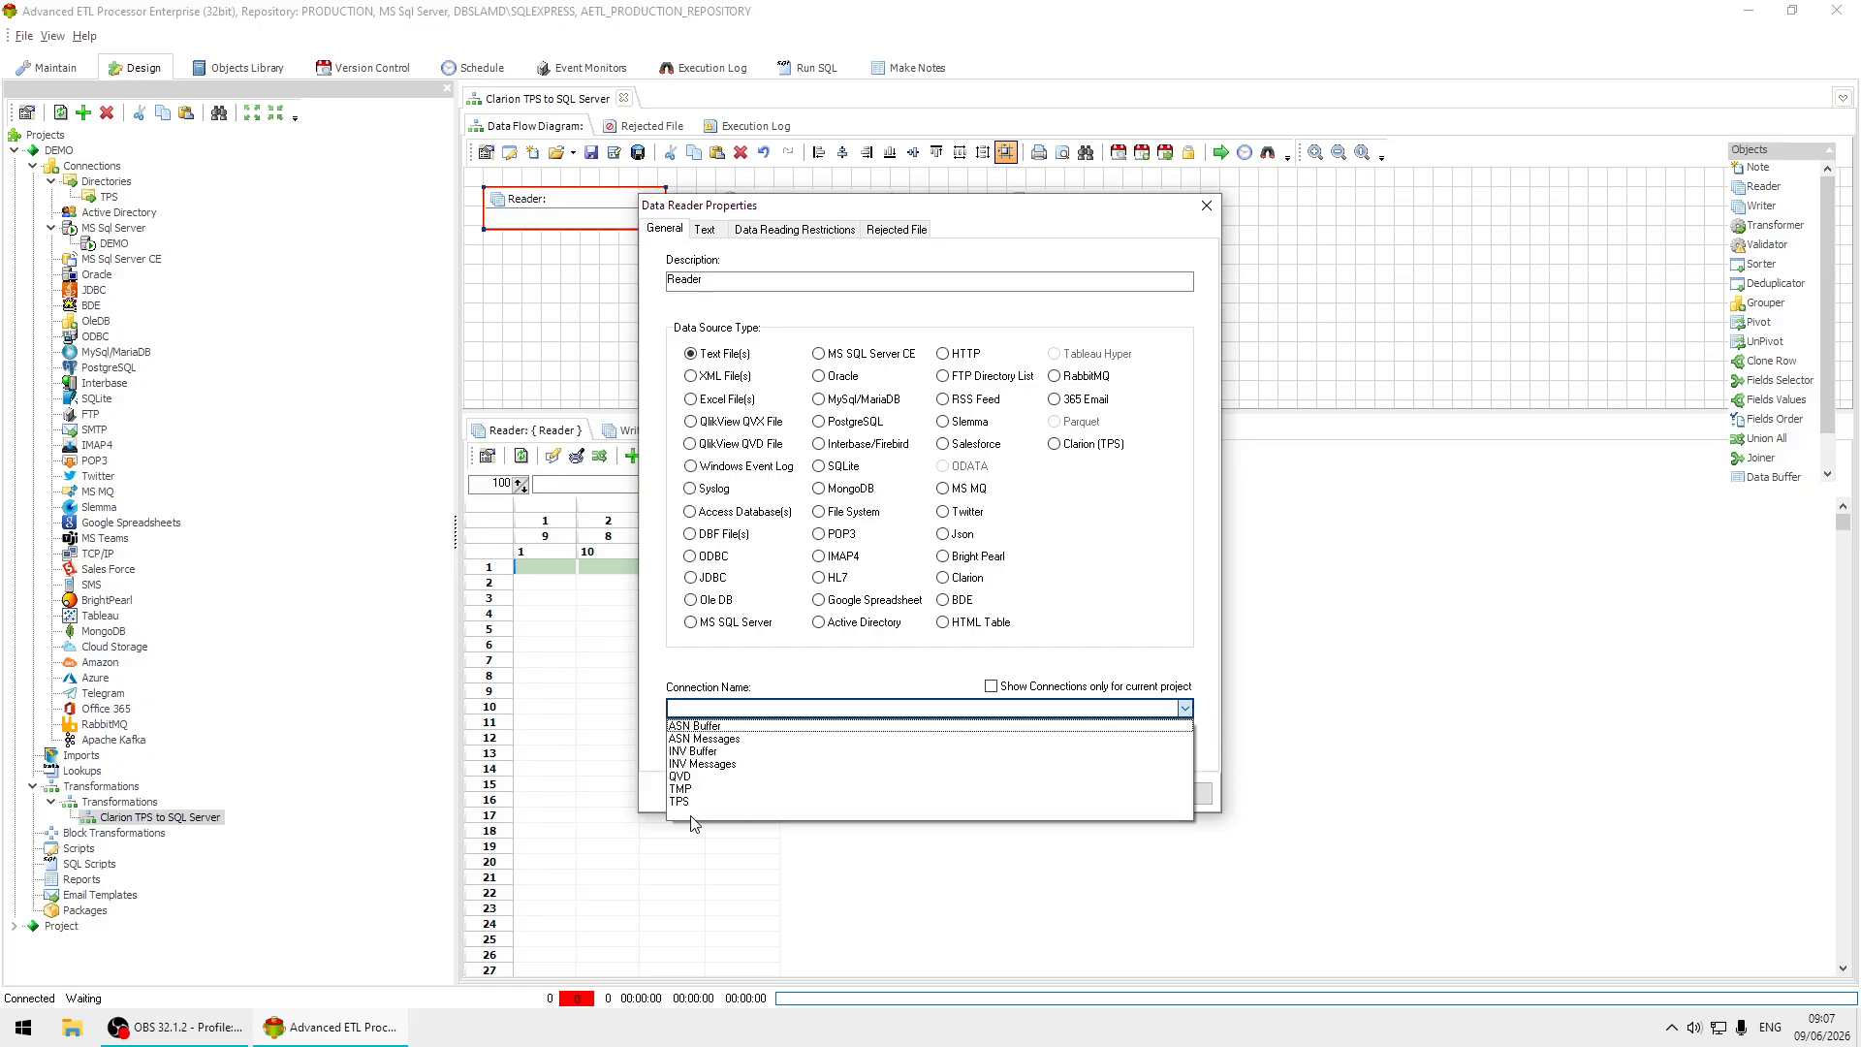
left_click(692, 802)
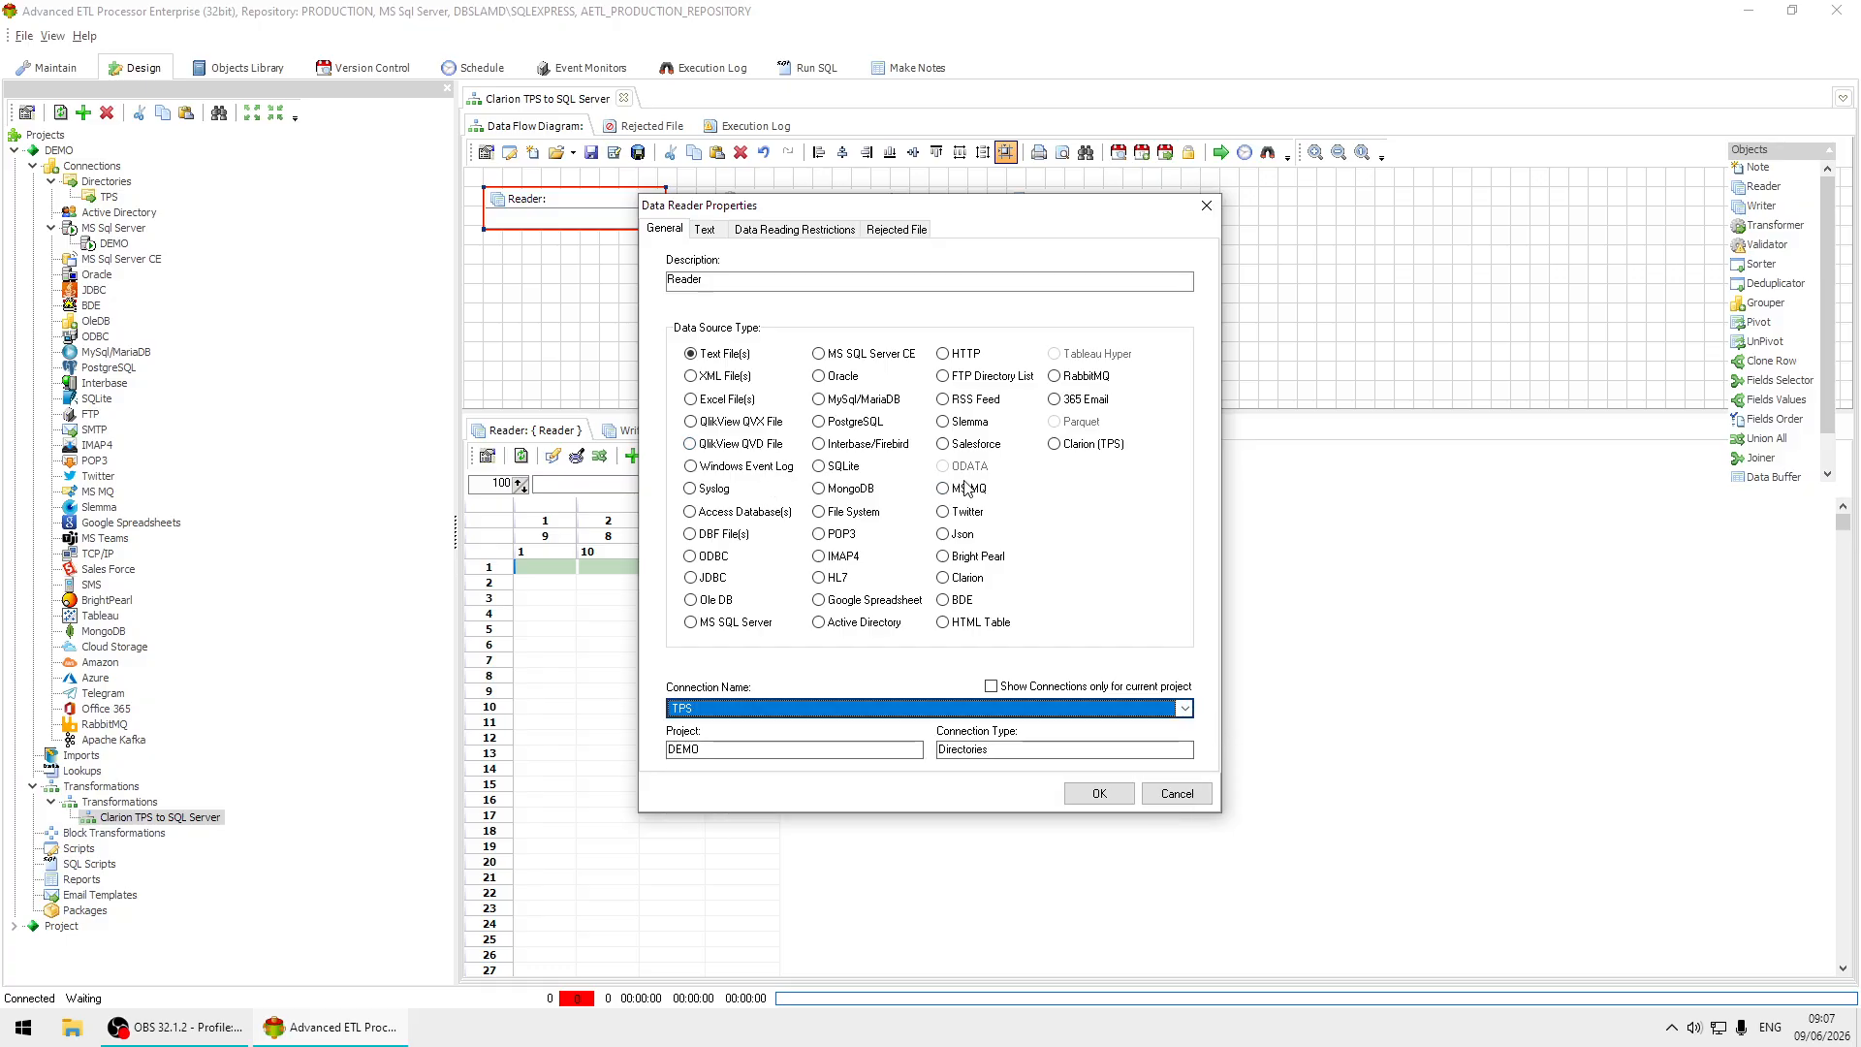
left_click(1093, 445)
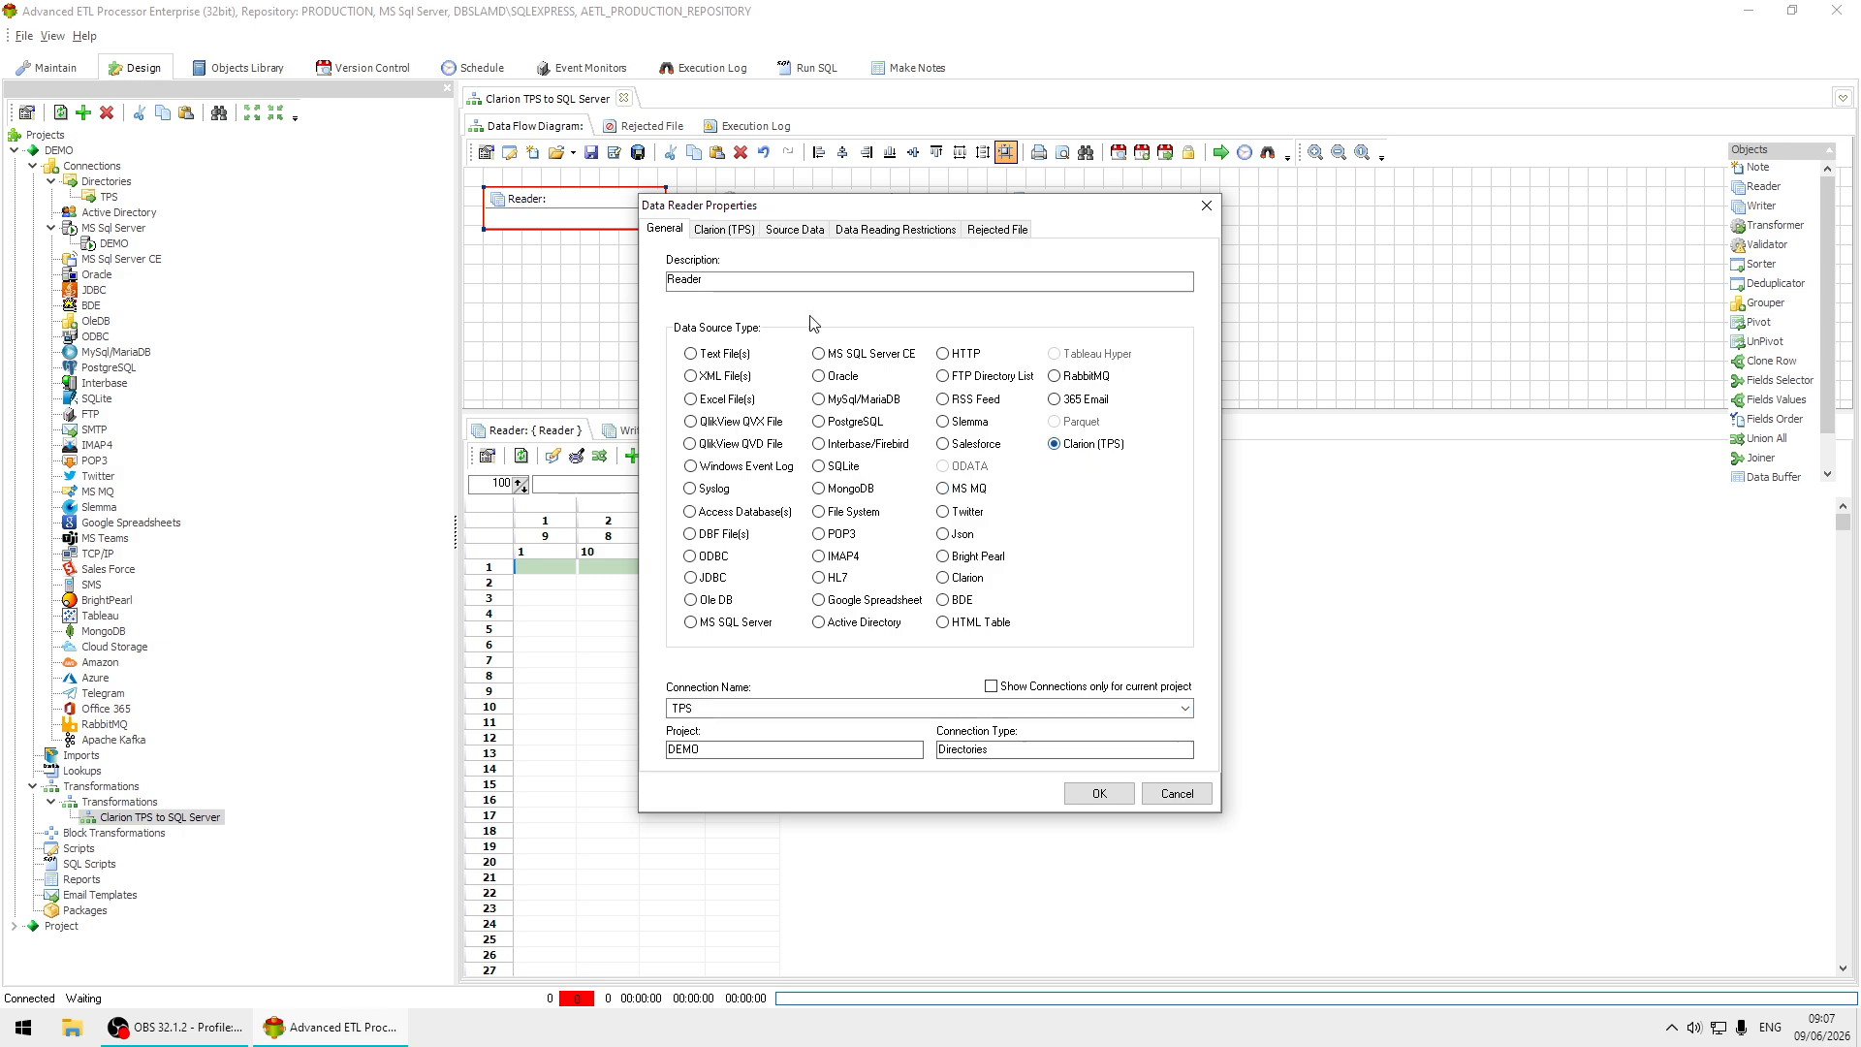
Choose C:\DATA\TPS\STUDENTS1.tps as the Reader's file and add STUDENTS1 as its source table.
left_click(719, 228)
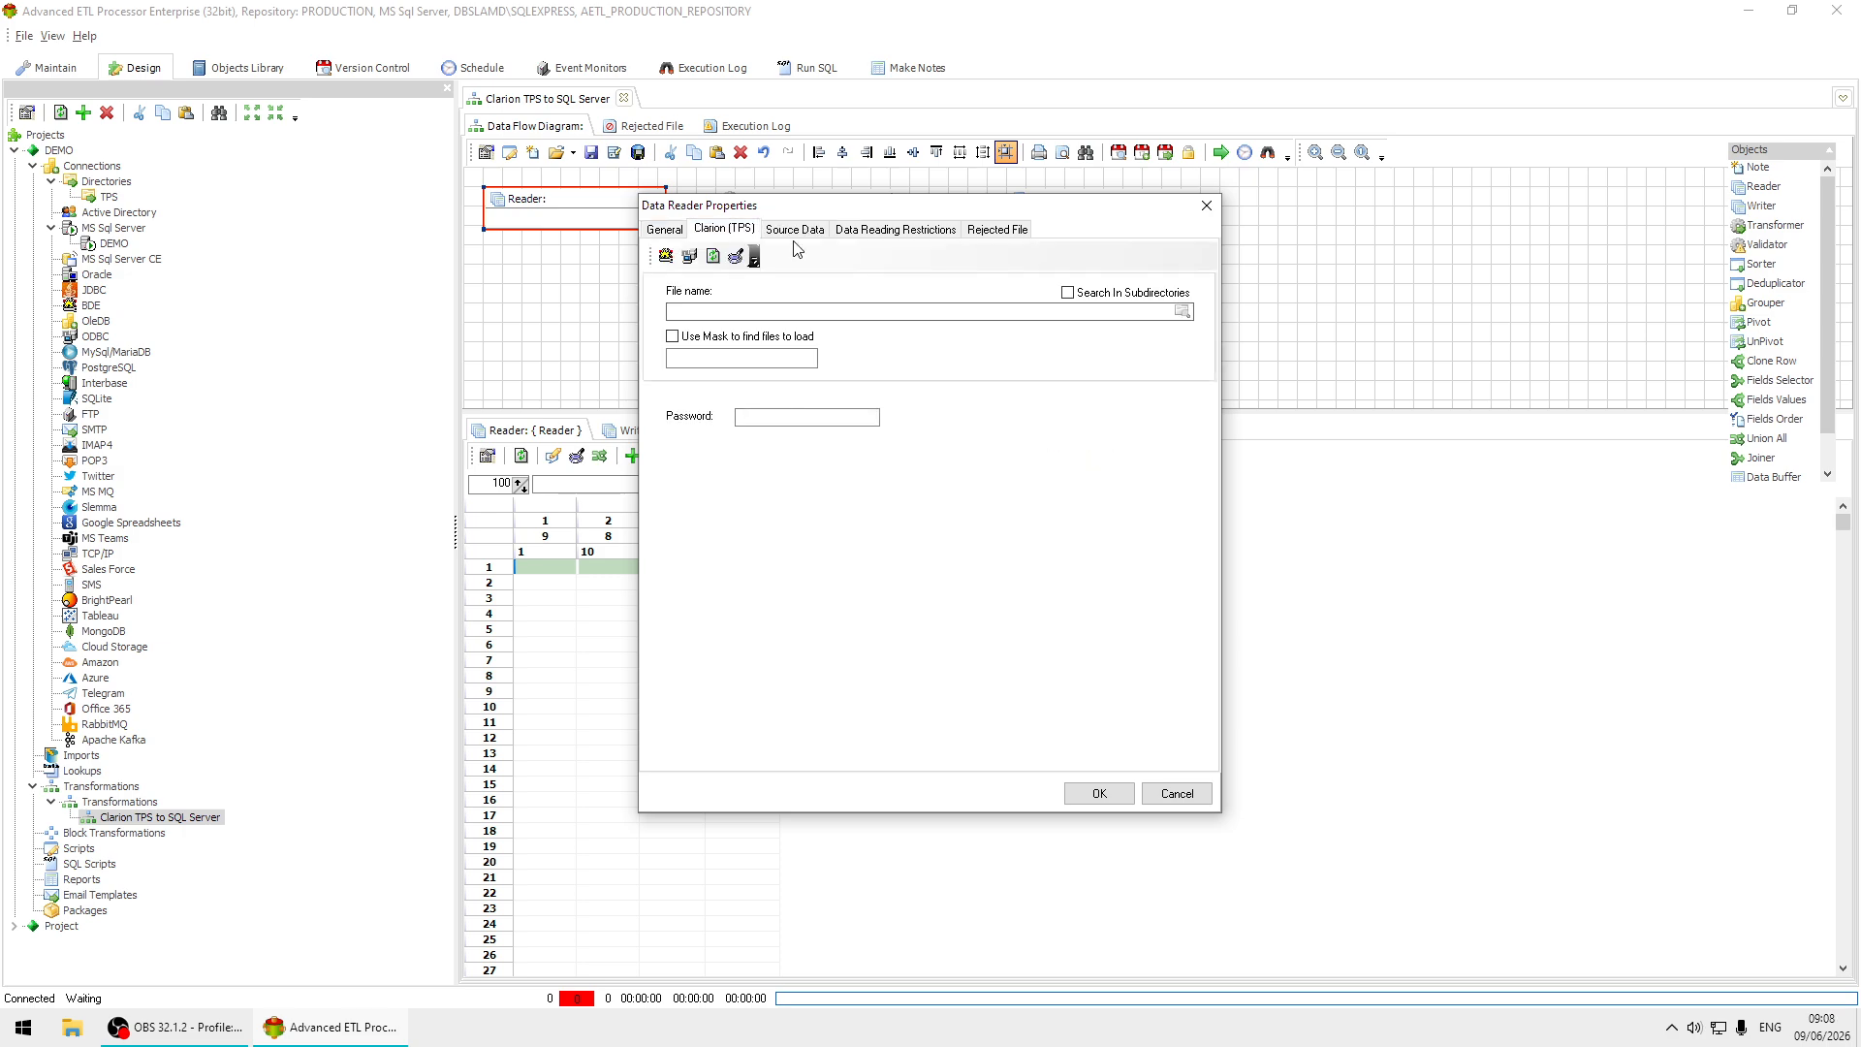
left_click(1182, 312)
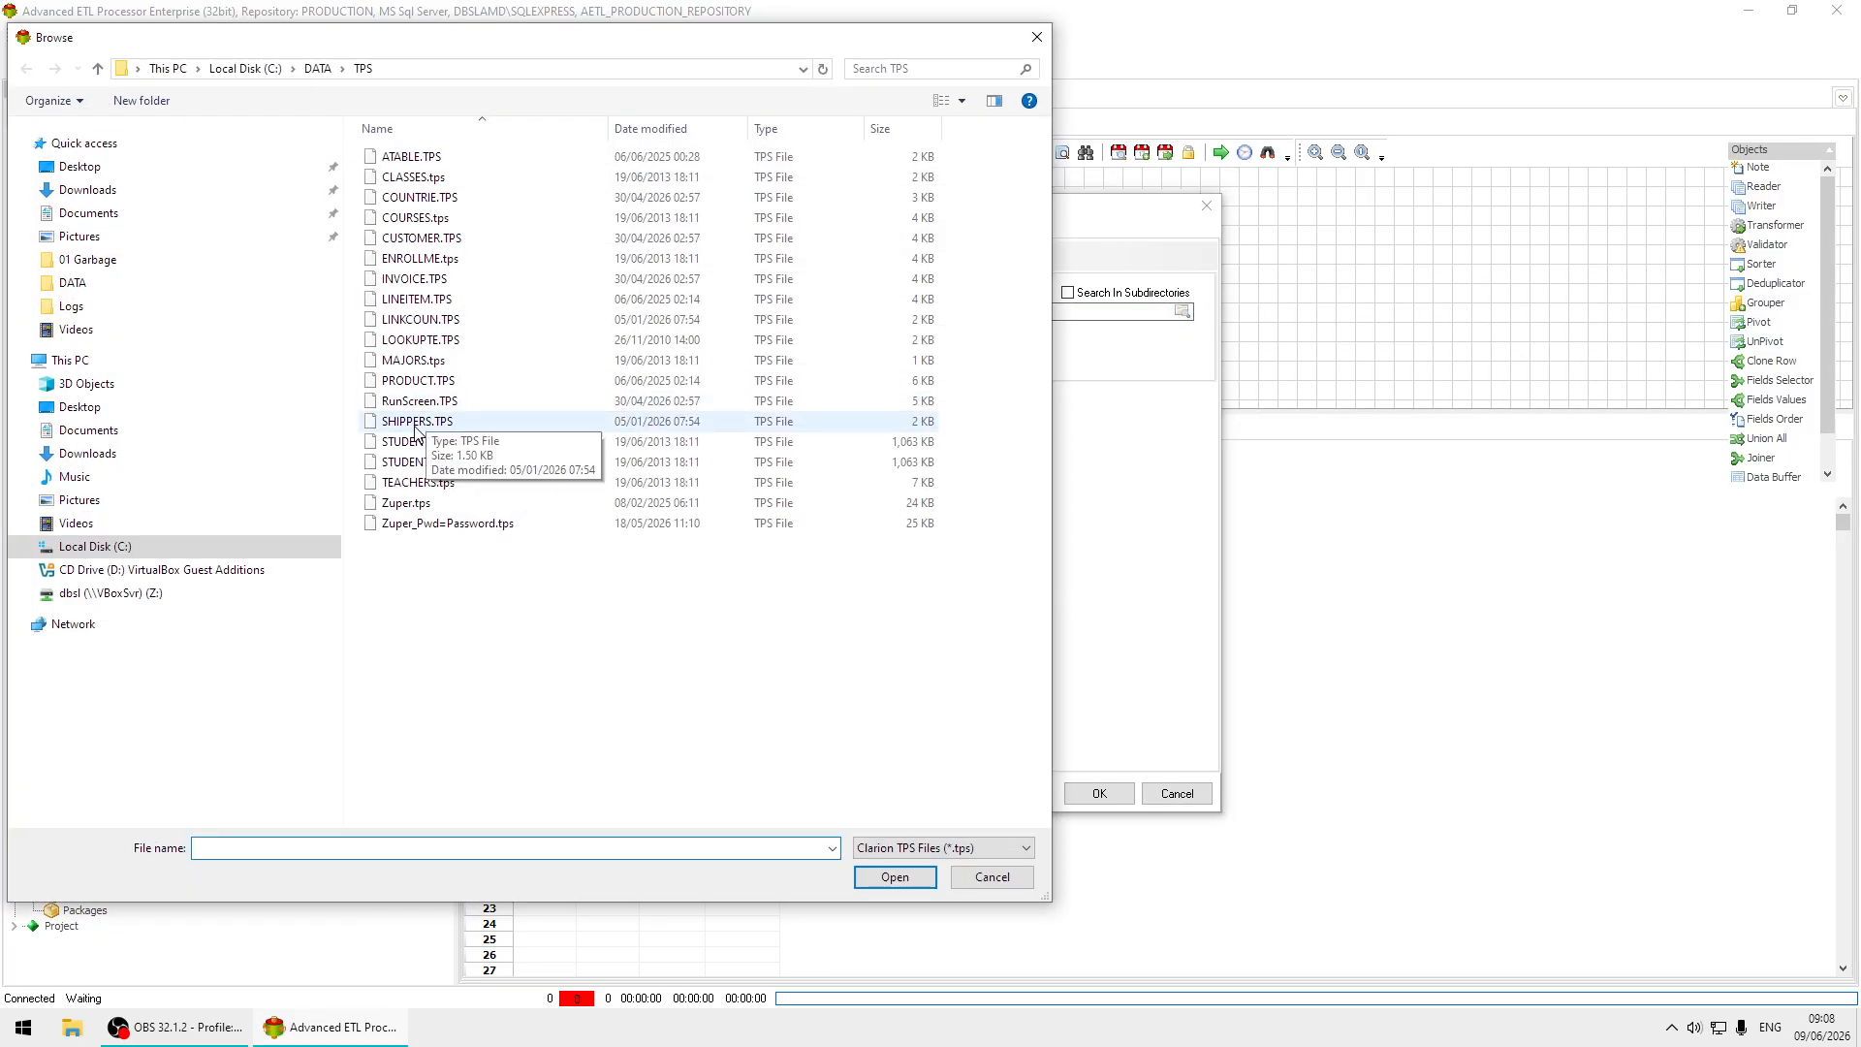
left_click(416, 448)
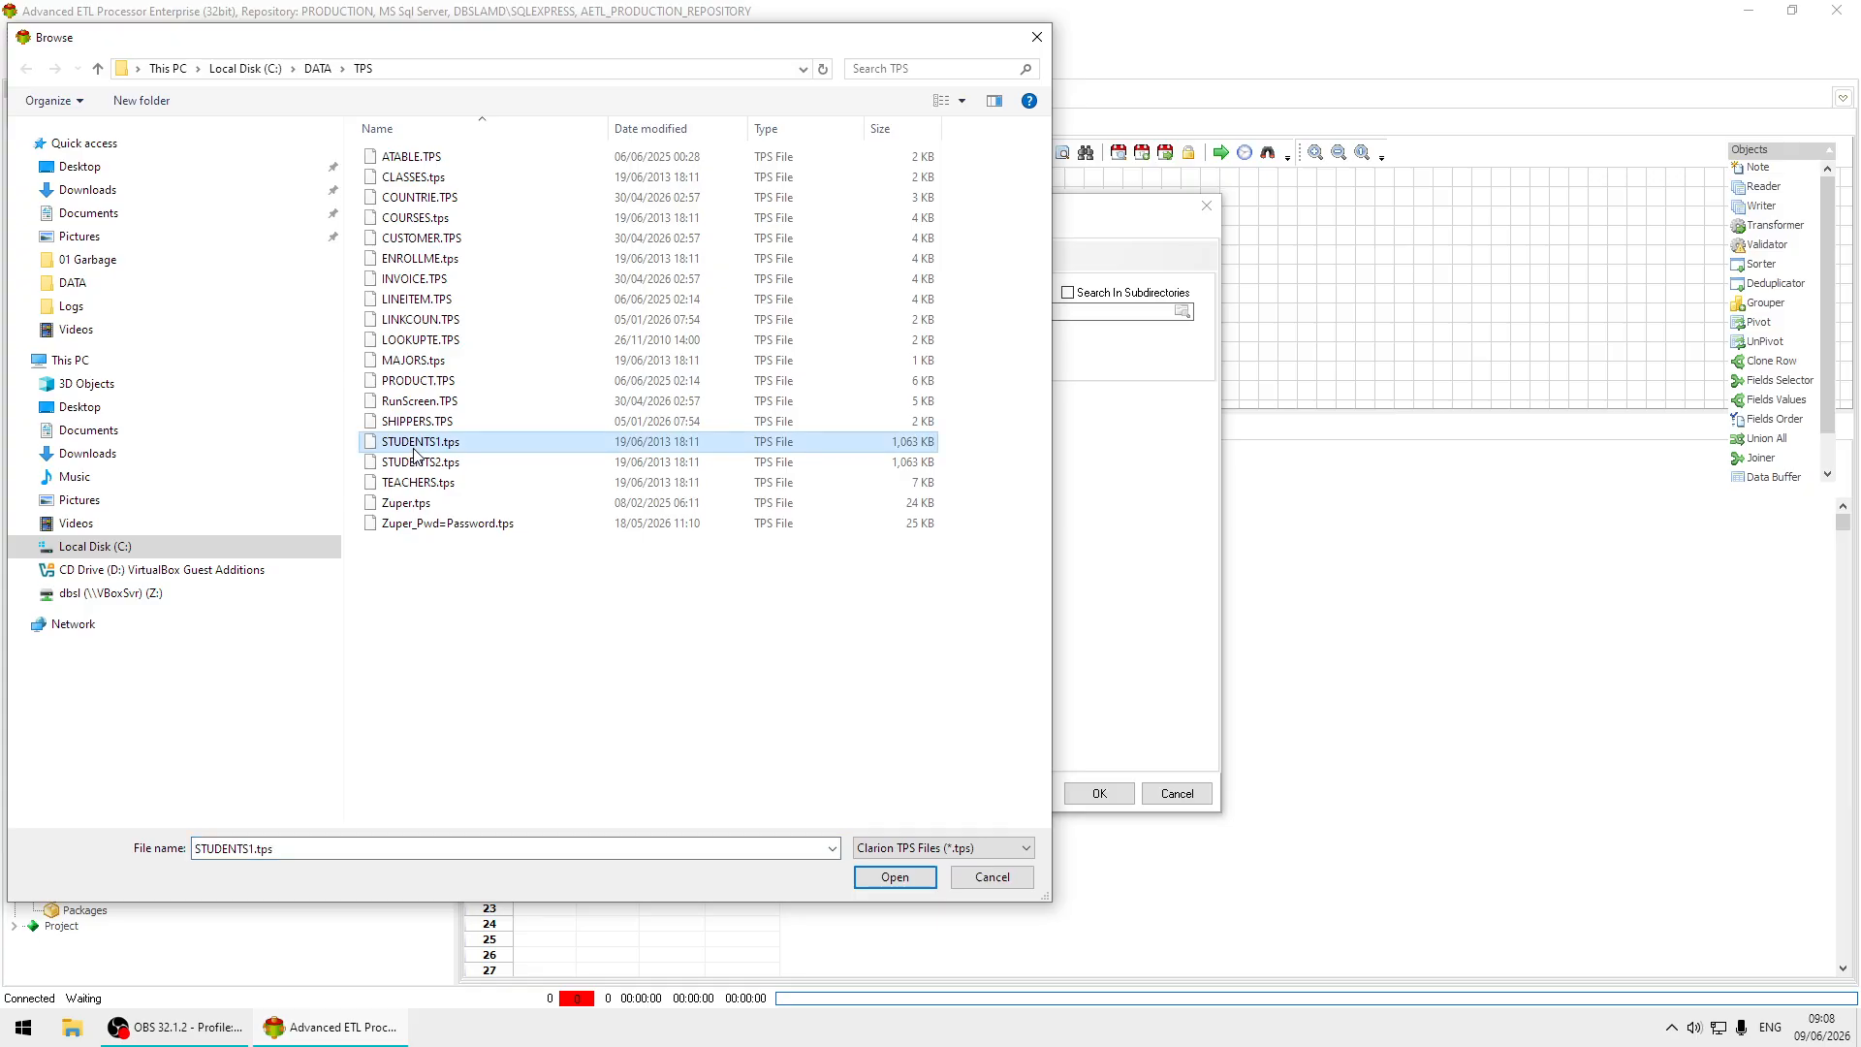
left_click(894, 878)
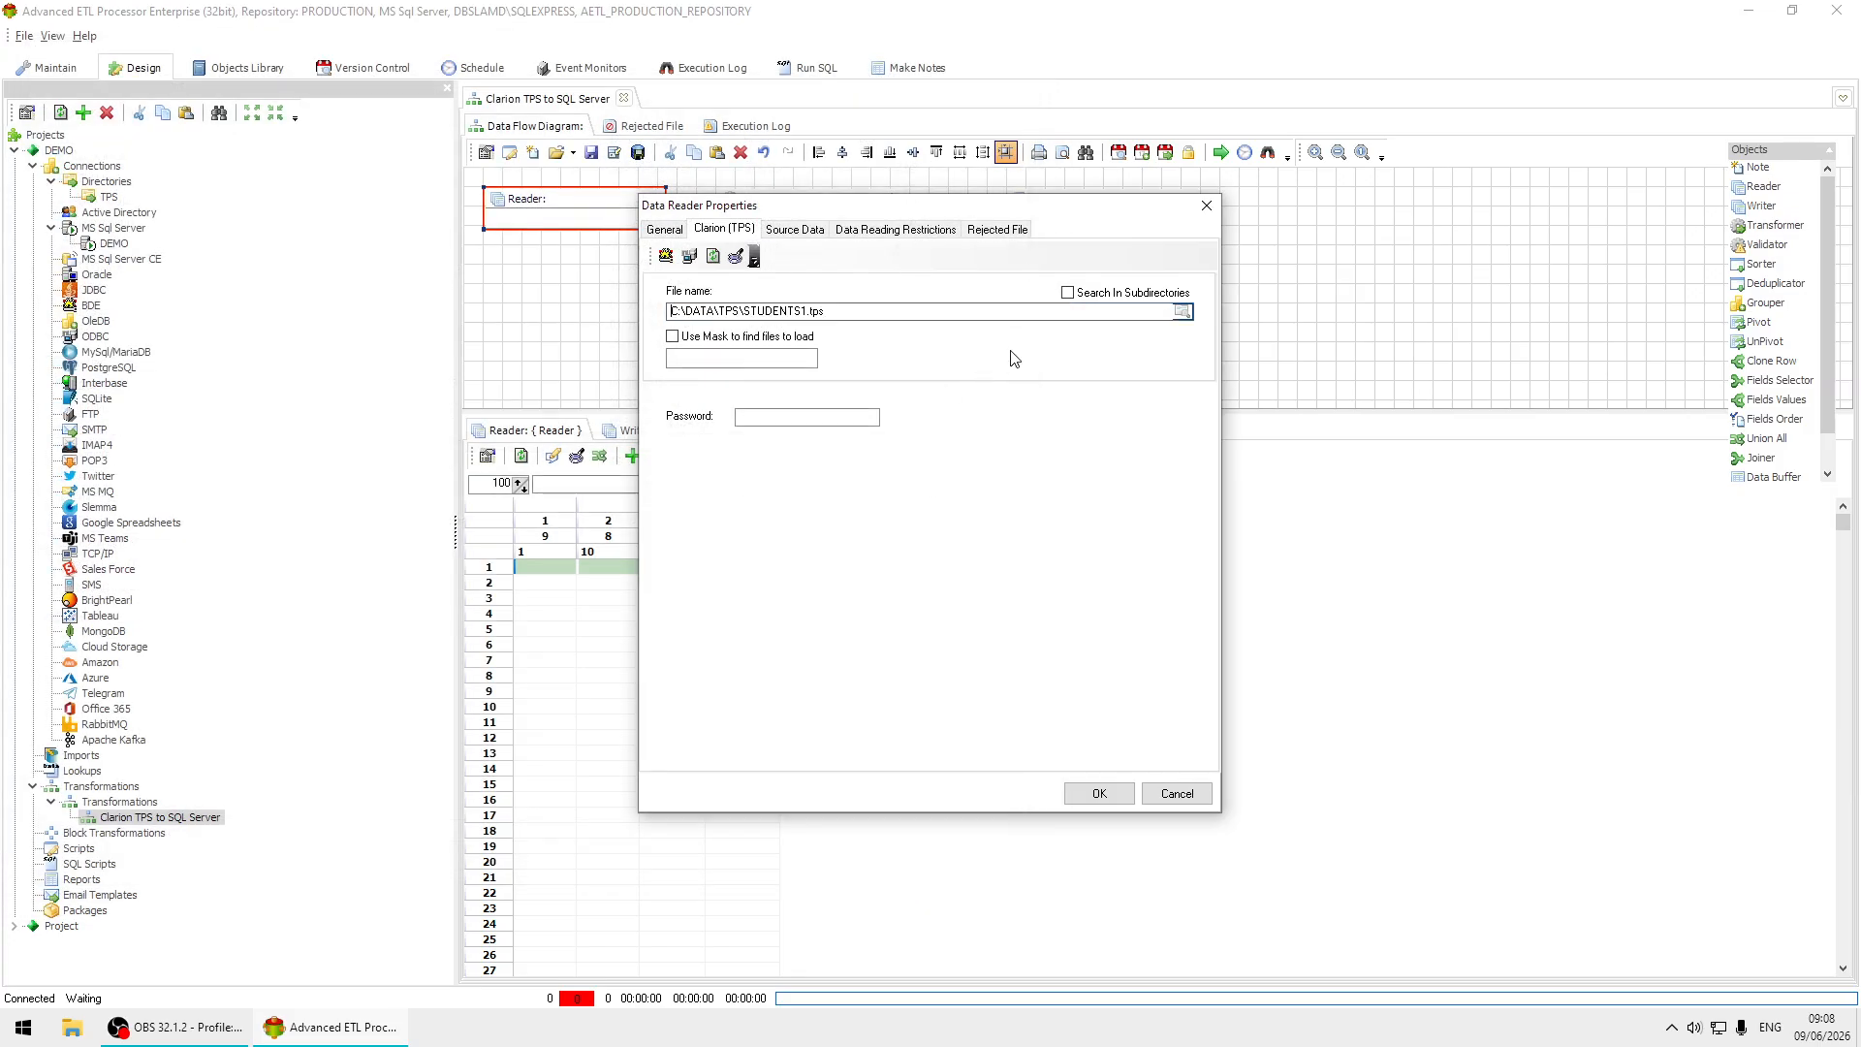
left_click(795, 229)
double_click(707, 352)
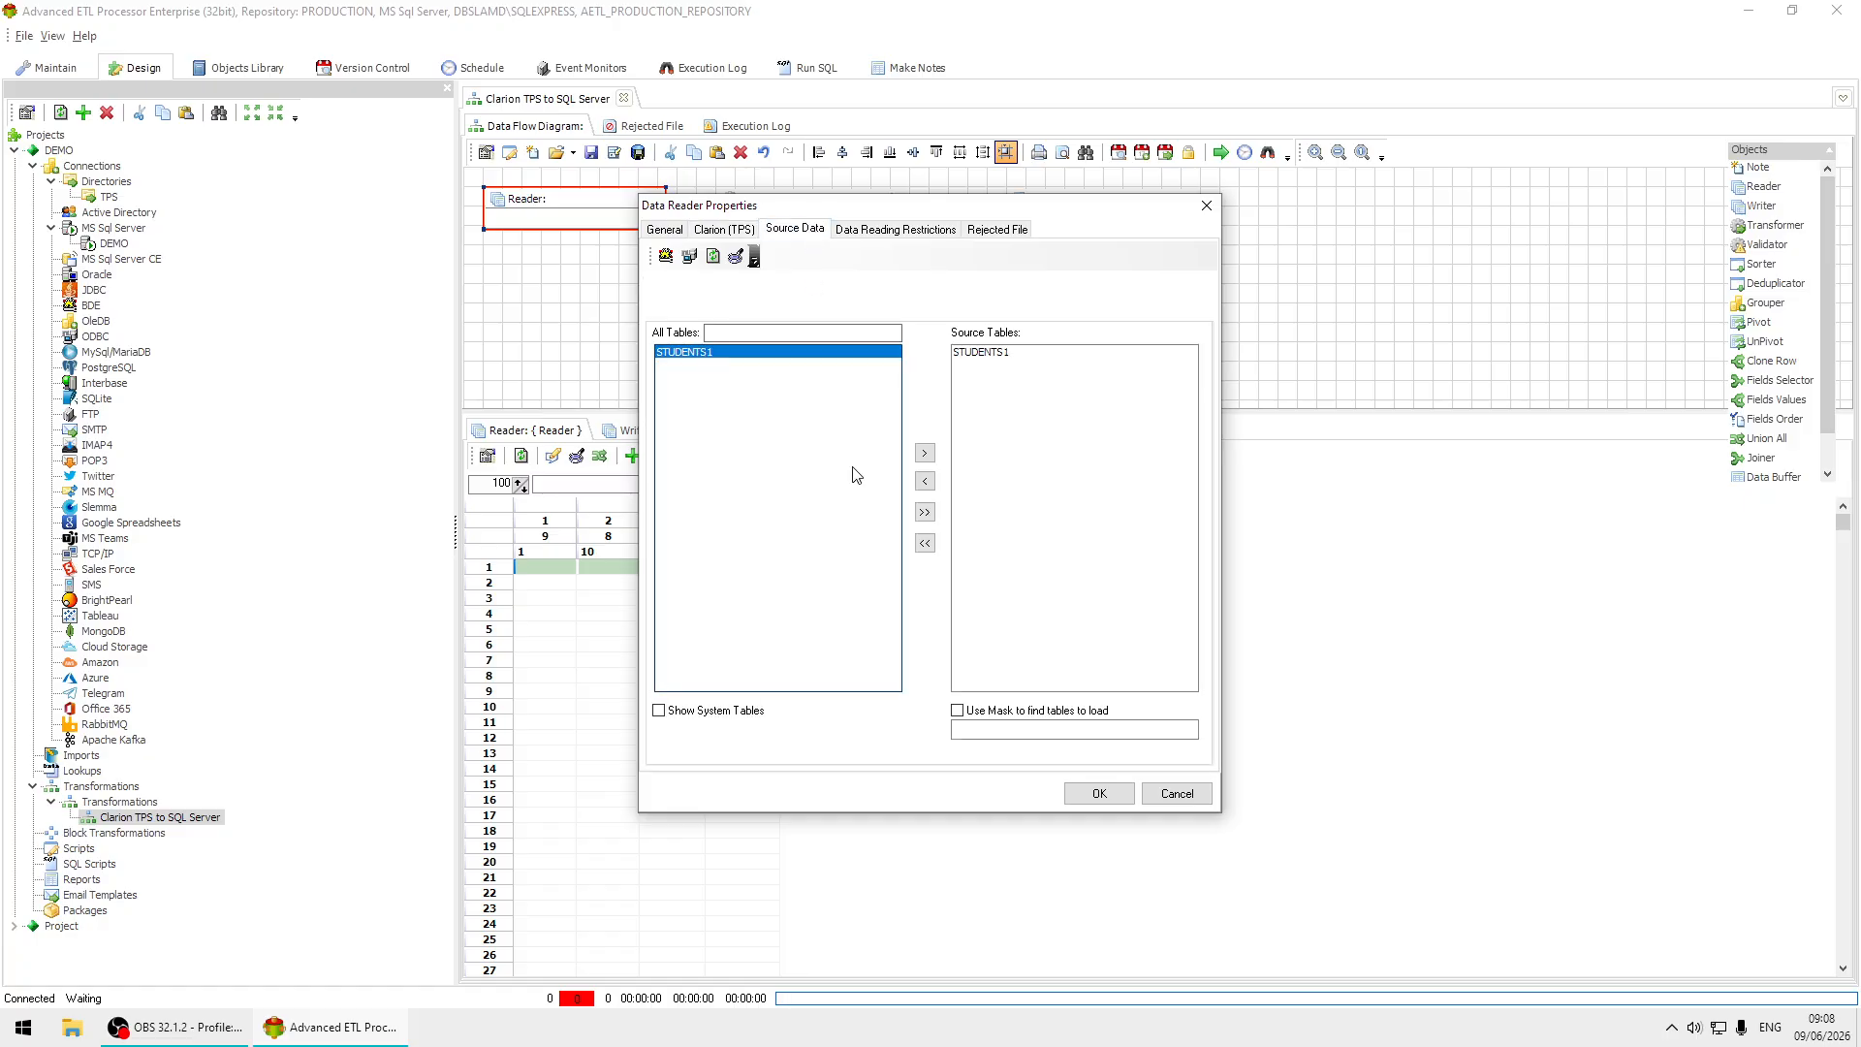
left_click(1113, 795)
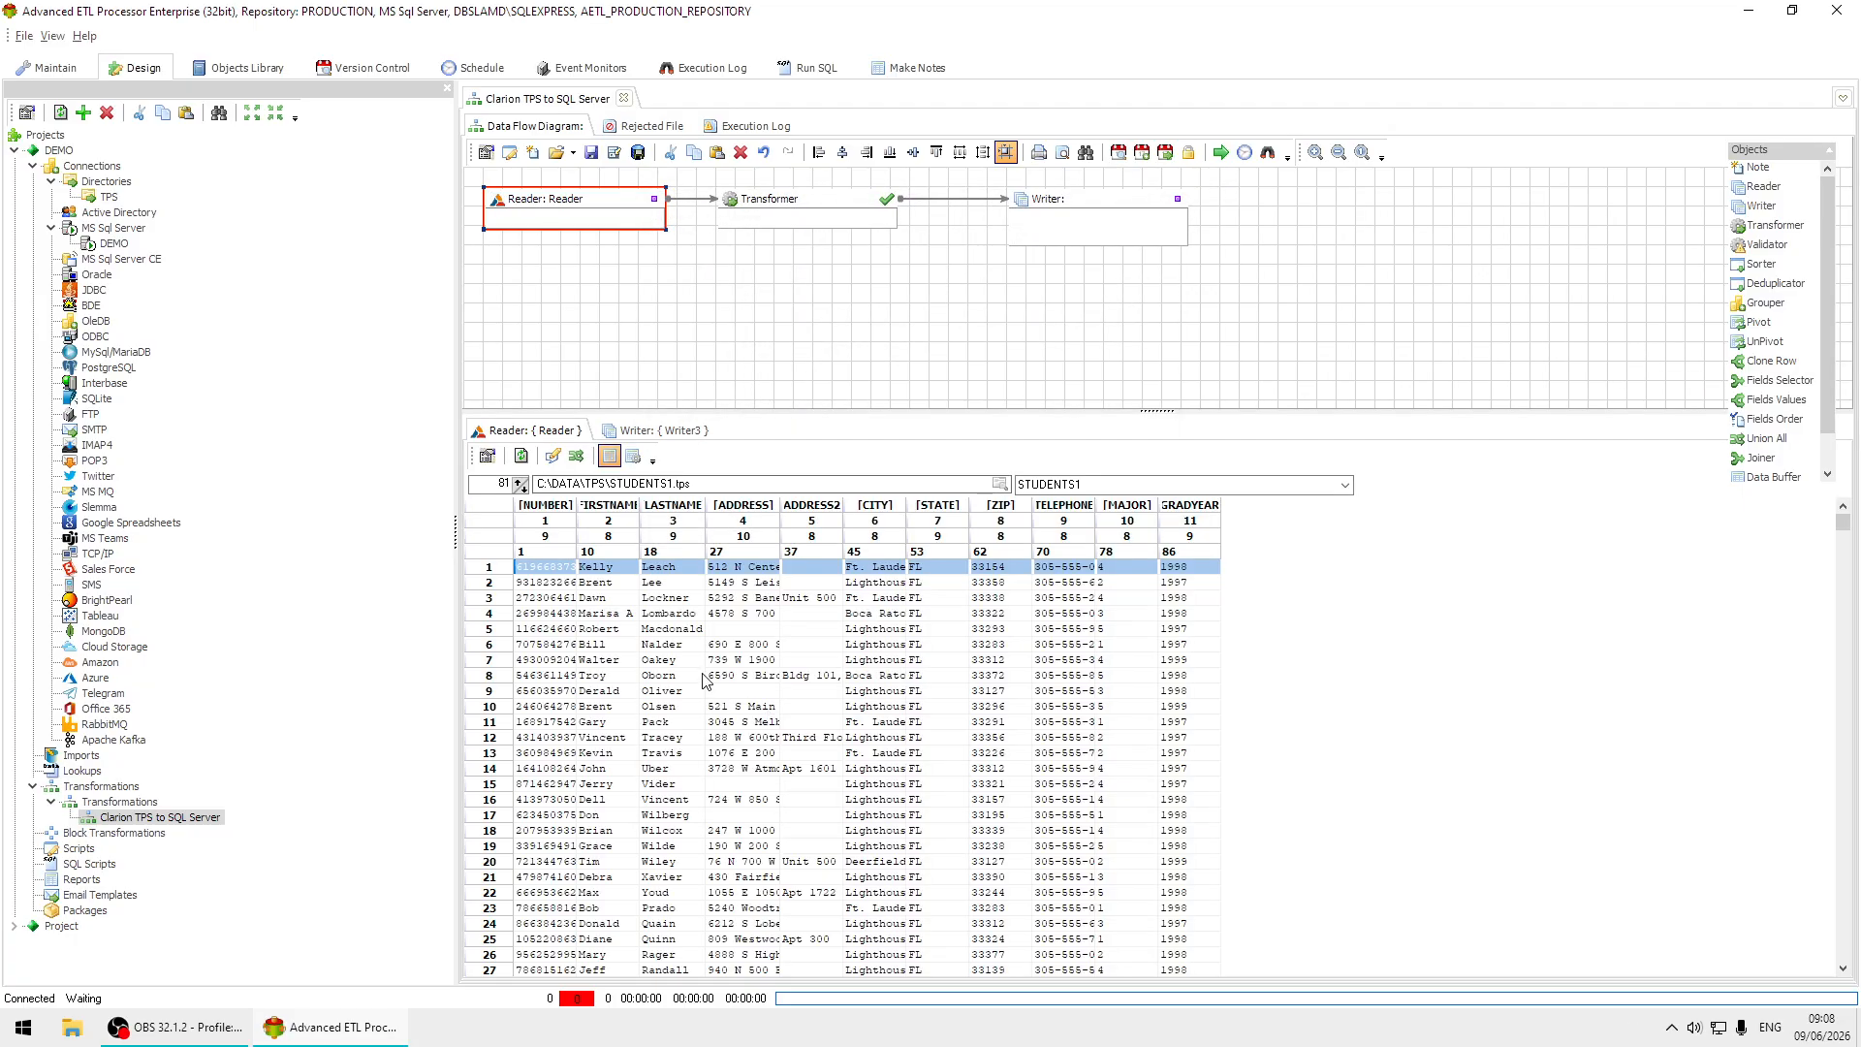
Auto-format the column widths of the Reader's data preview grid.
left_click(703, 675)
right_click(763, 671)
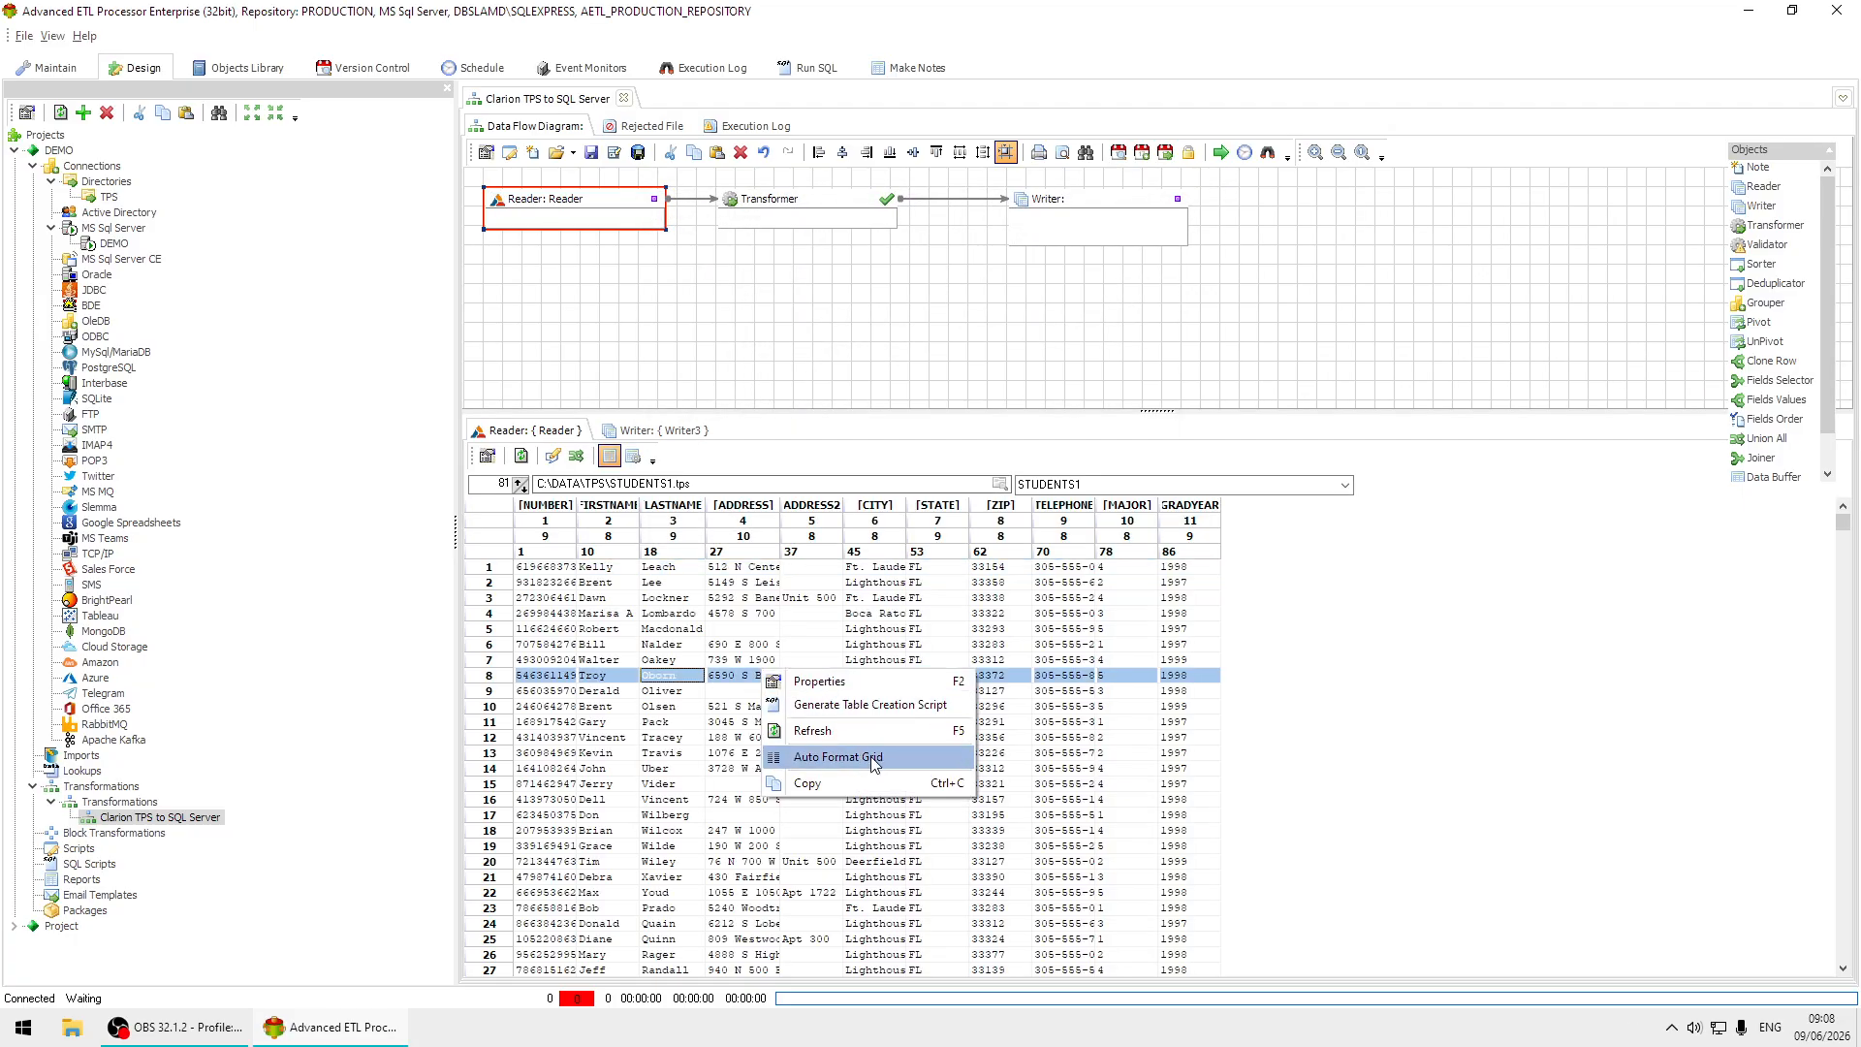
left_click(876, 759)
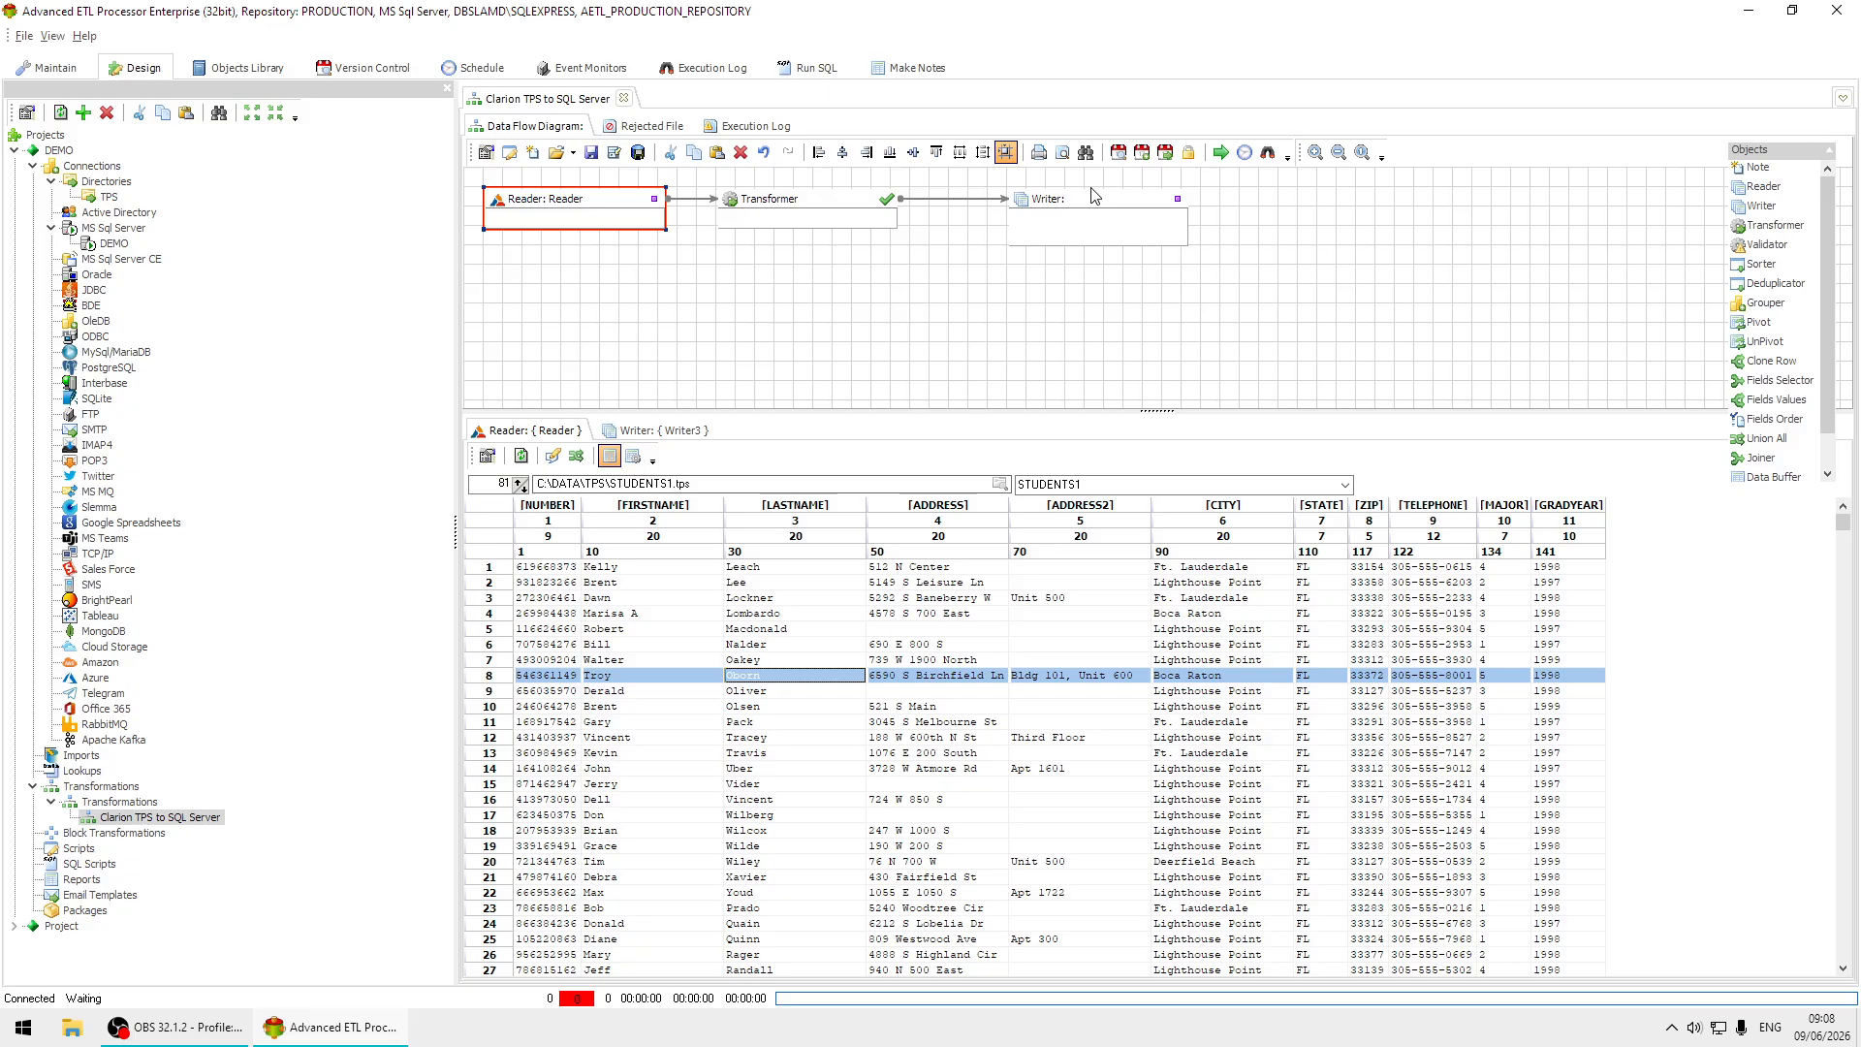
left_click(1069, 660)
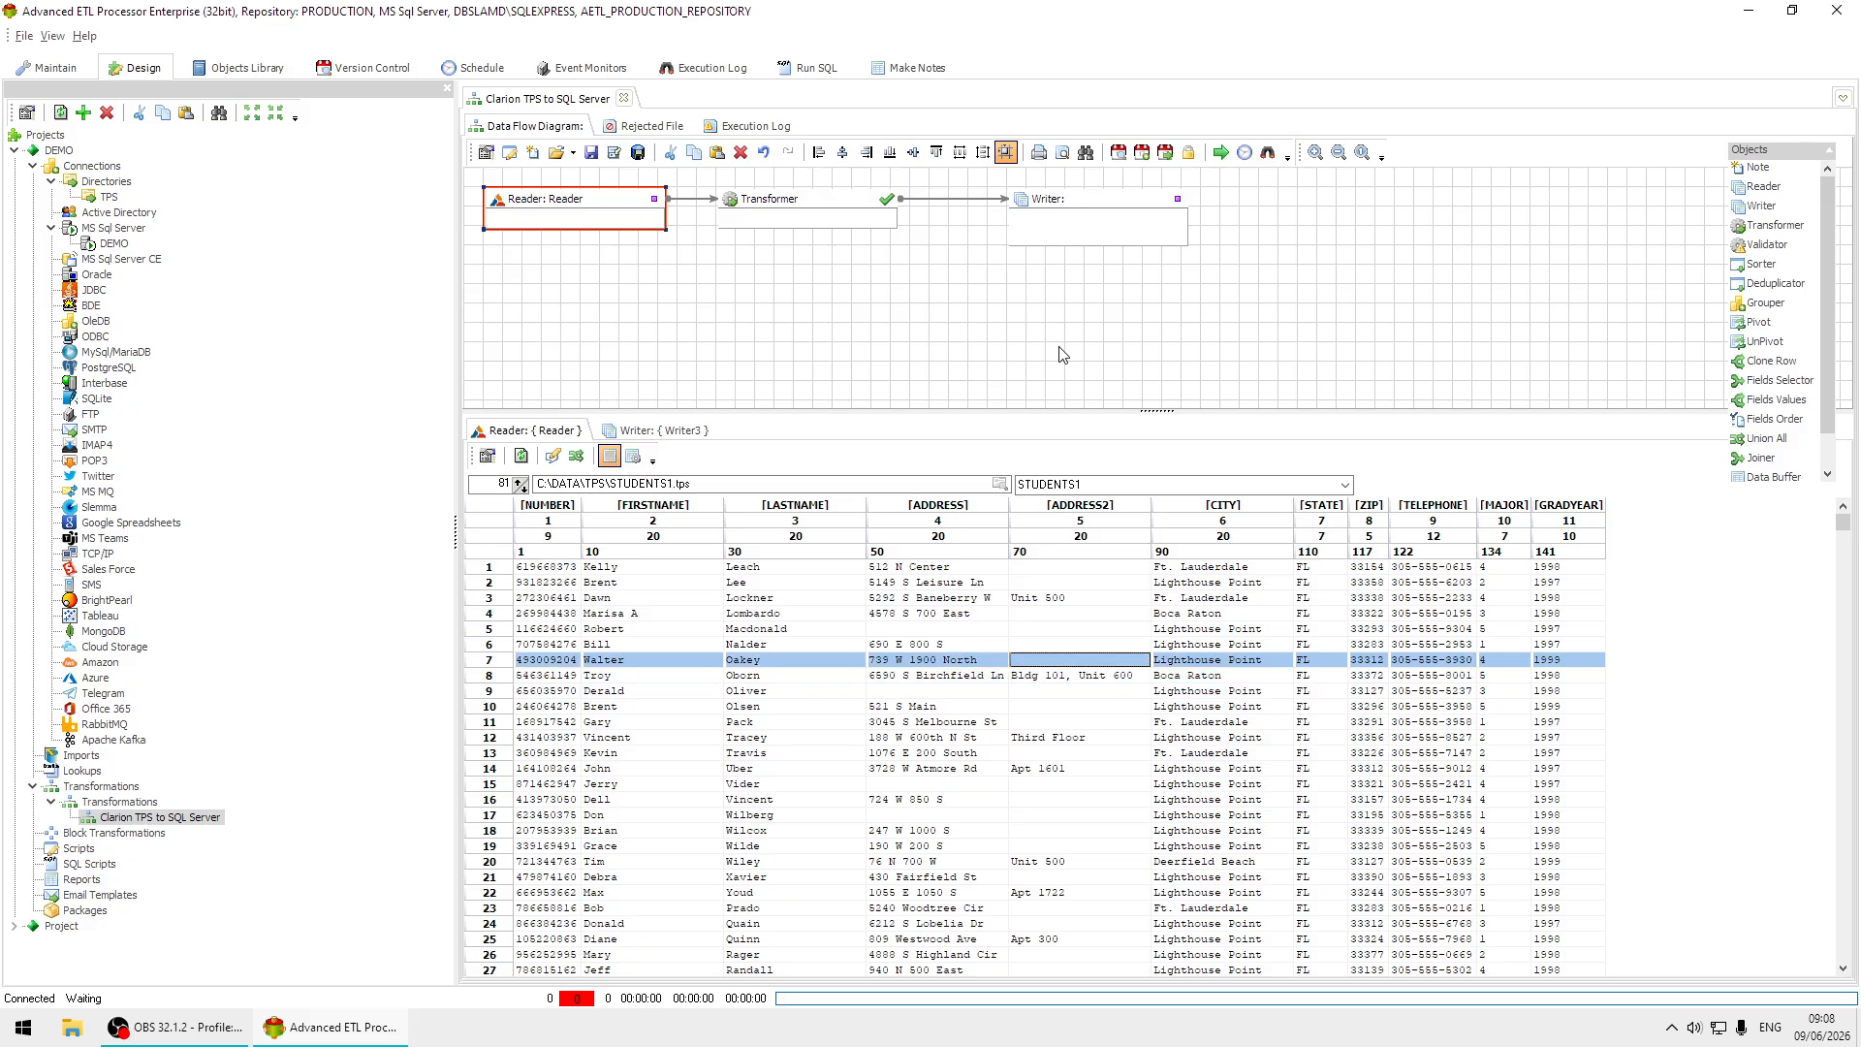
Set the Writer's data target type to MS SQL Server and its connection to DEMO.
double_click(1132, 203)
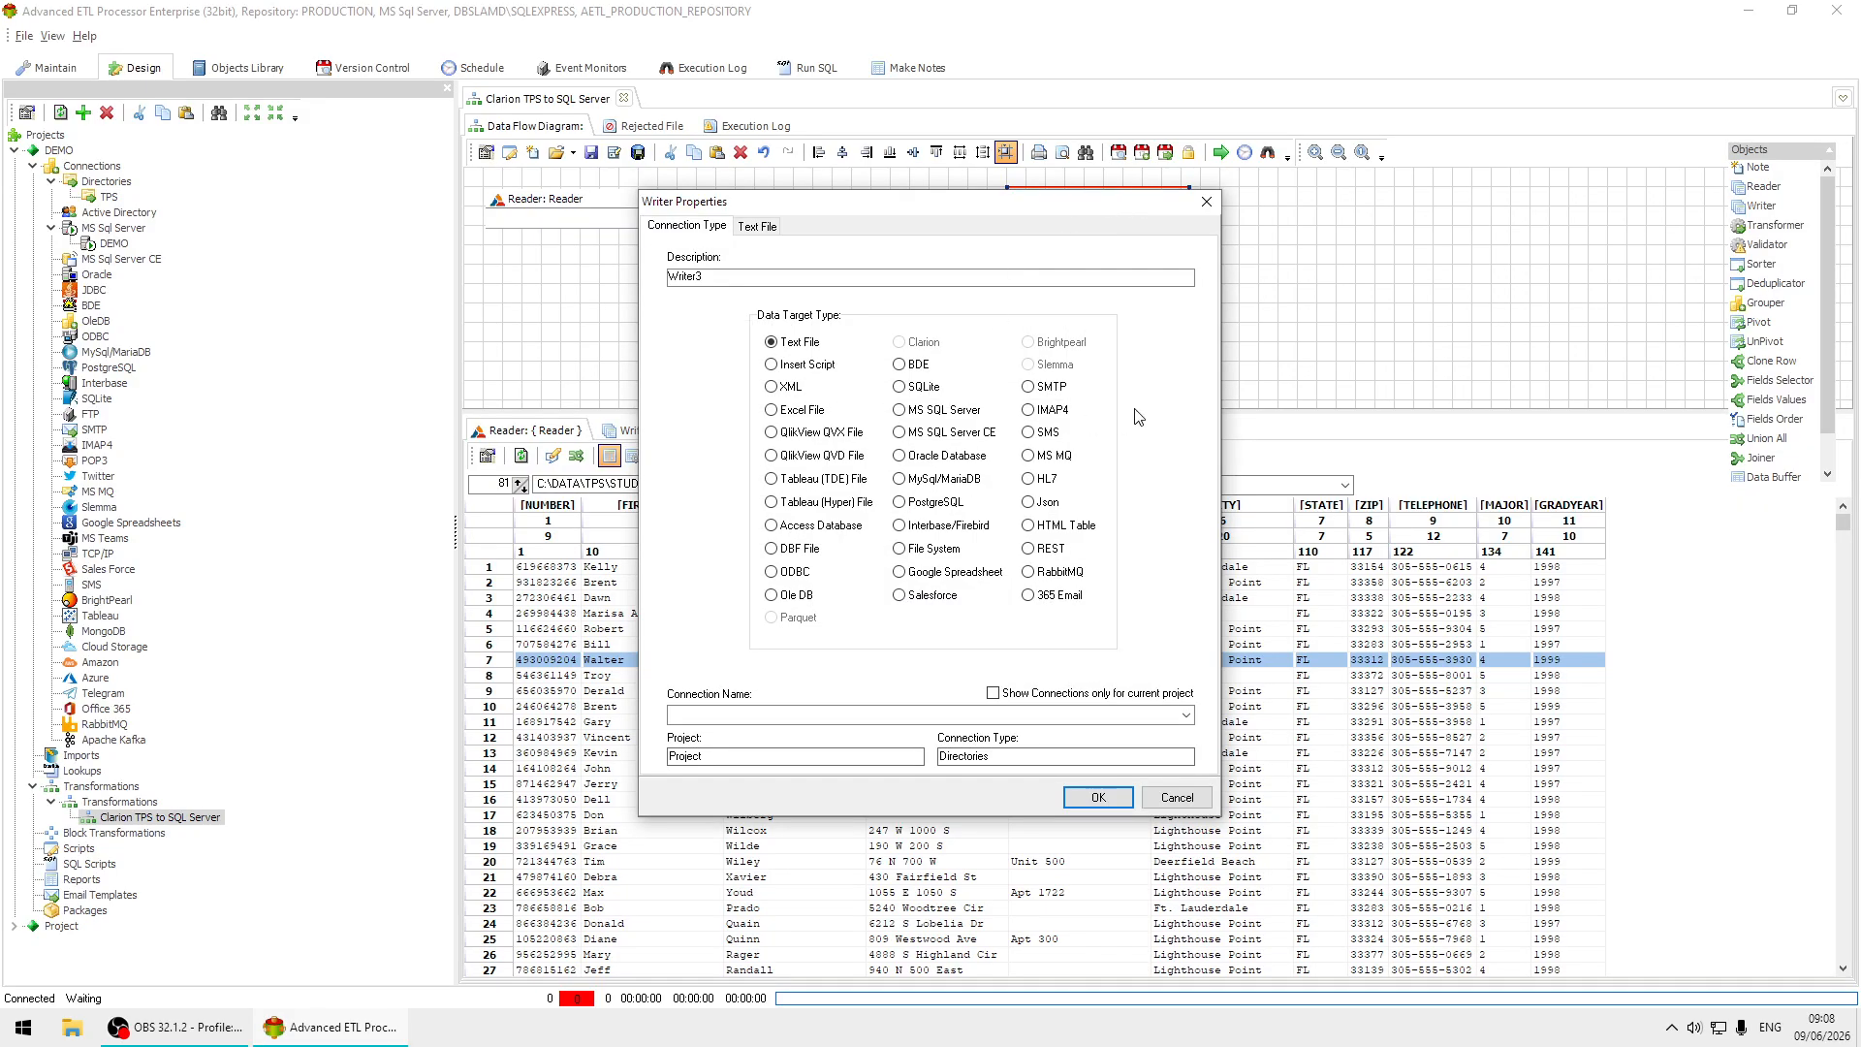
left_click(924, 409)
left_click(1185, 715)
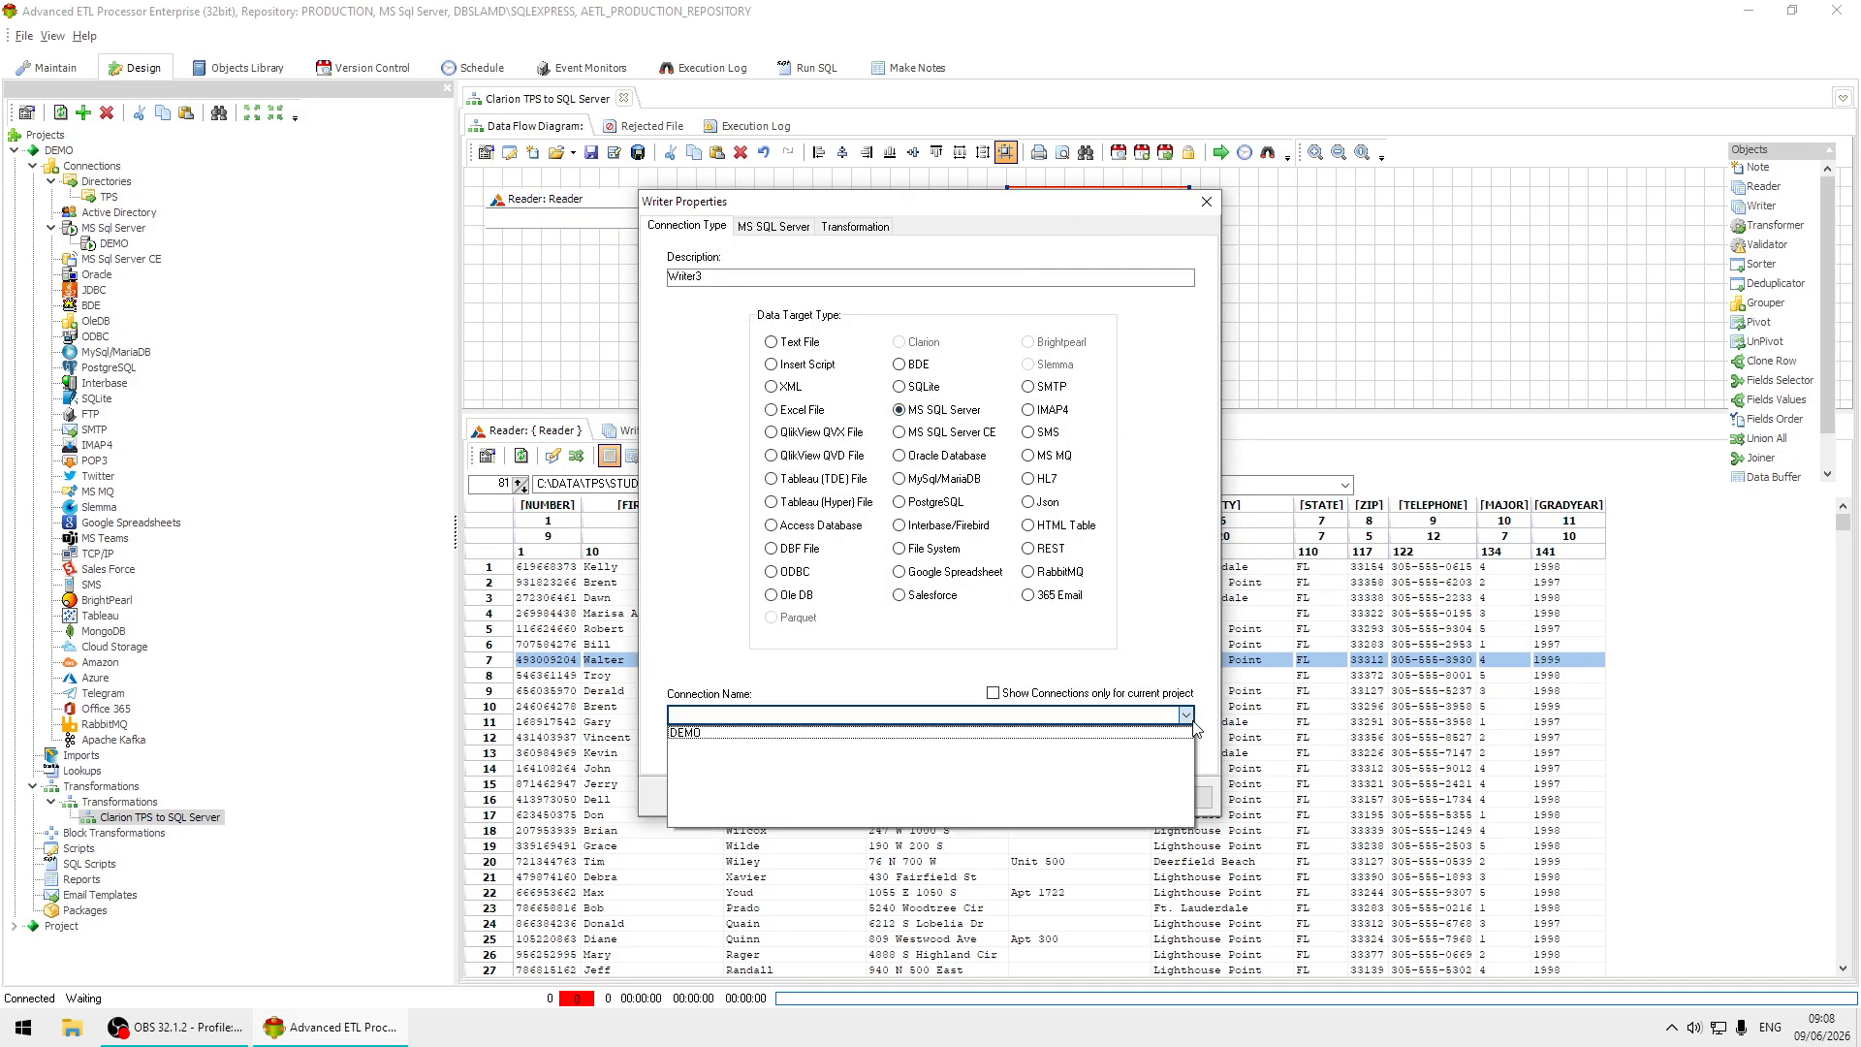
left_click(762, 733)
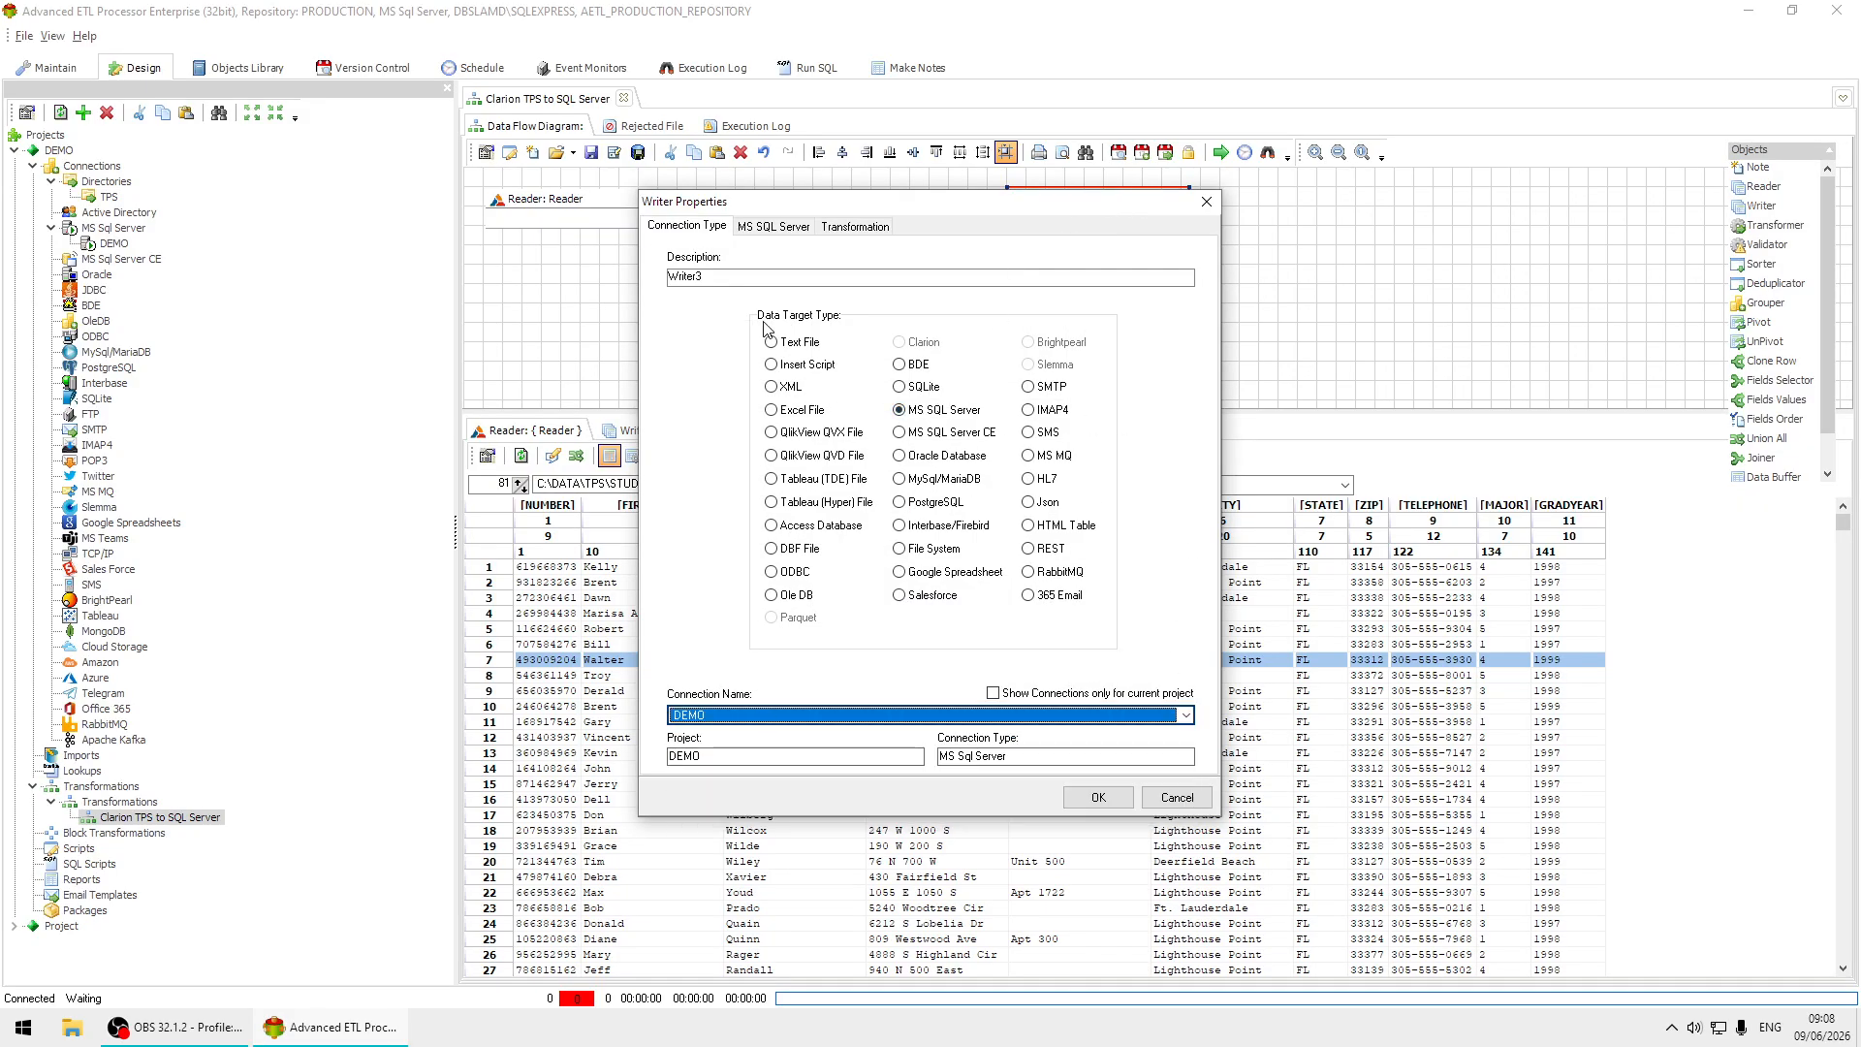
Set the Writer's target table to [DEMO].[dbo].[STUDENTS] and apply the Writer properties.
left_click(771, 227)
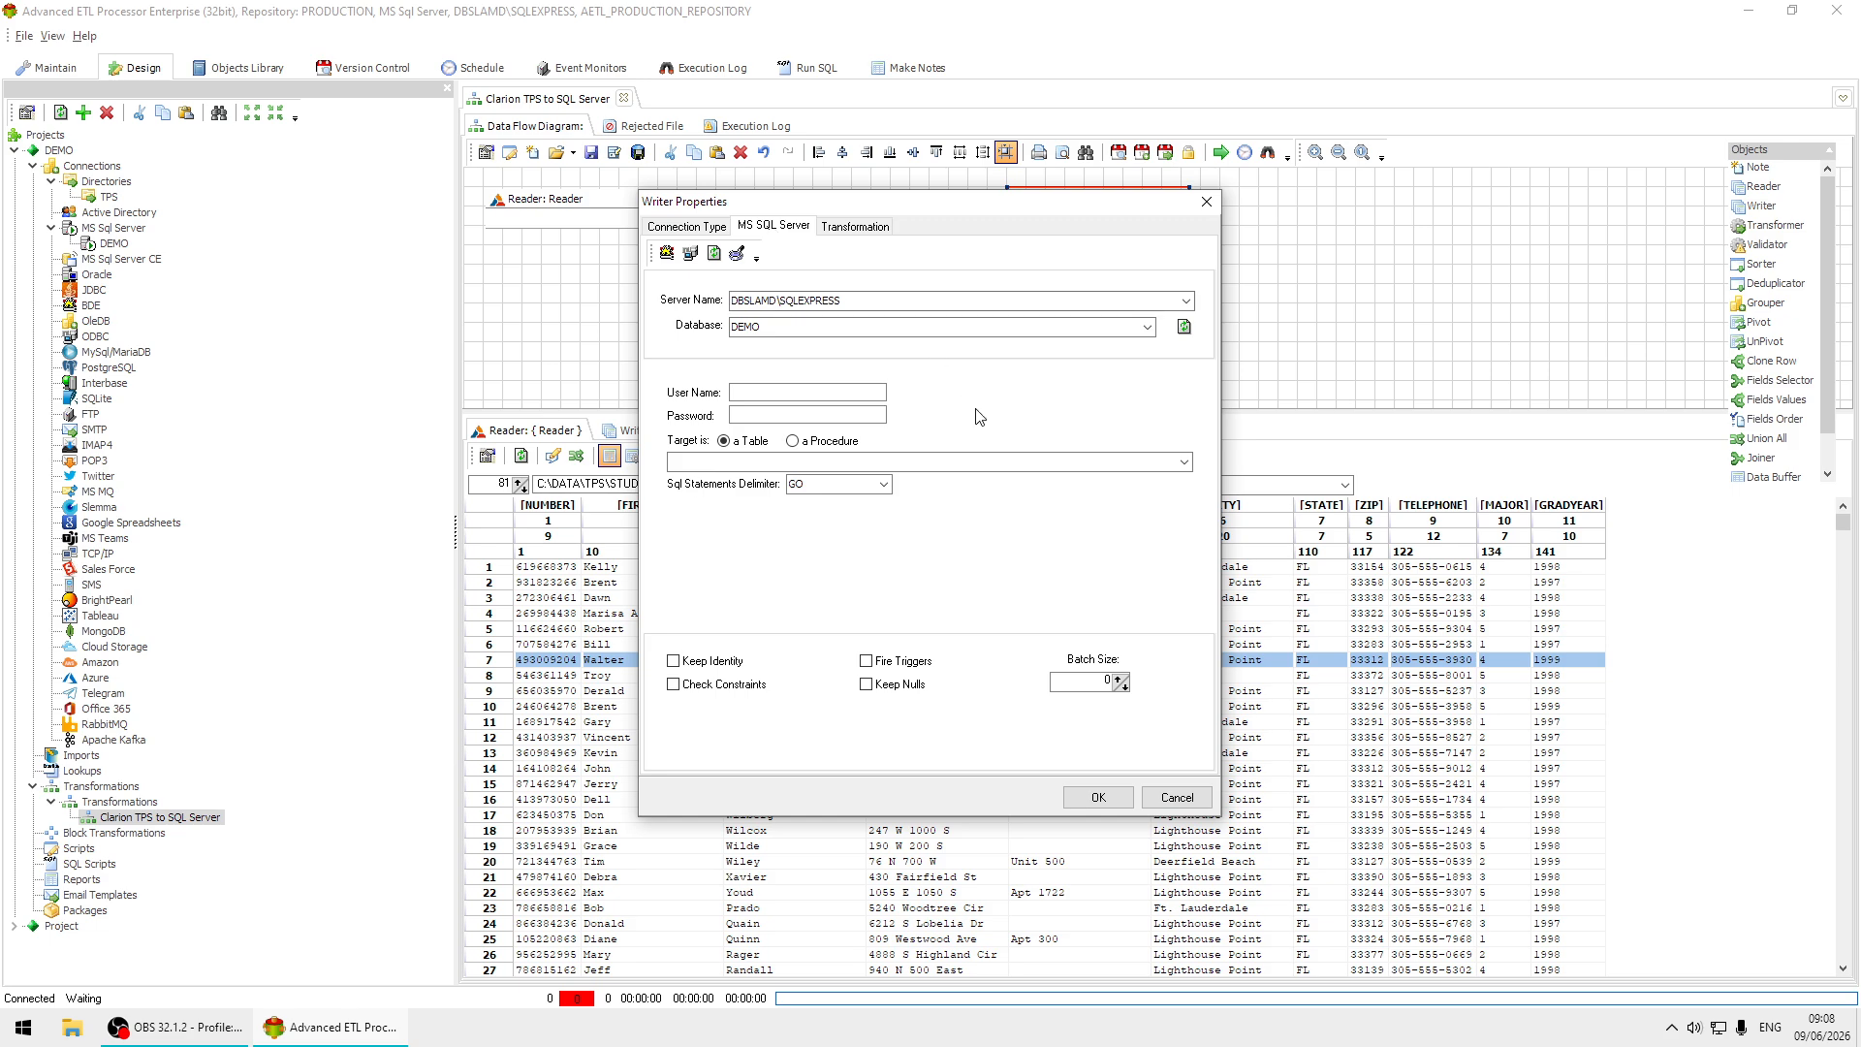
left_click(1188, 467)
left_click(839, 570)
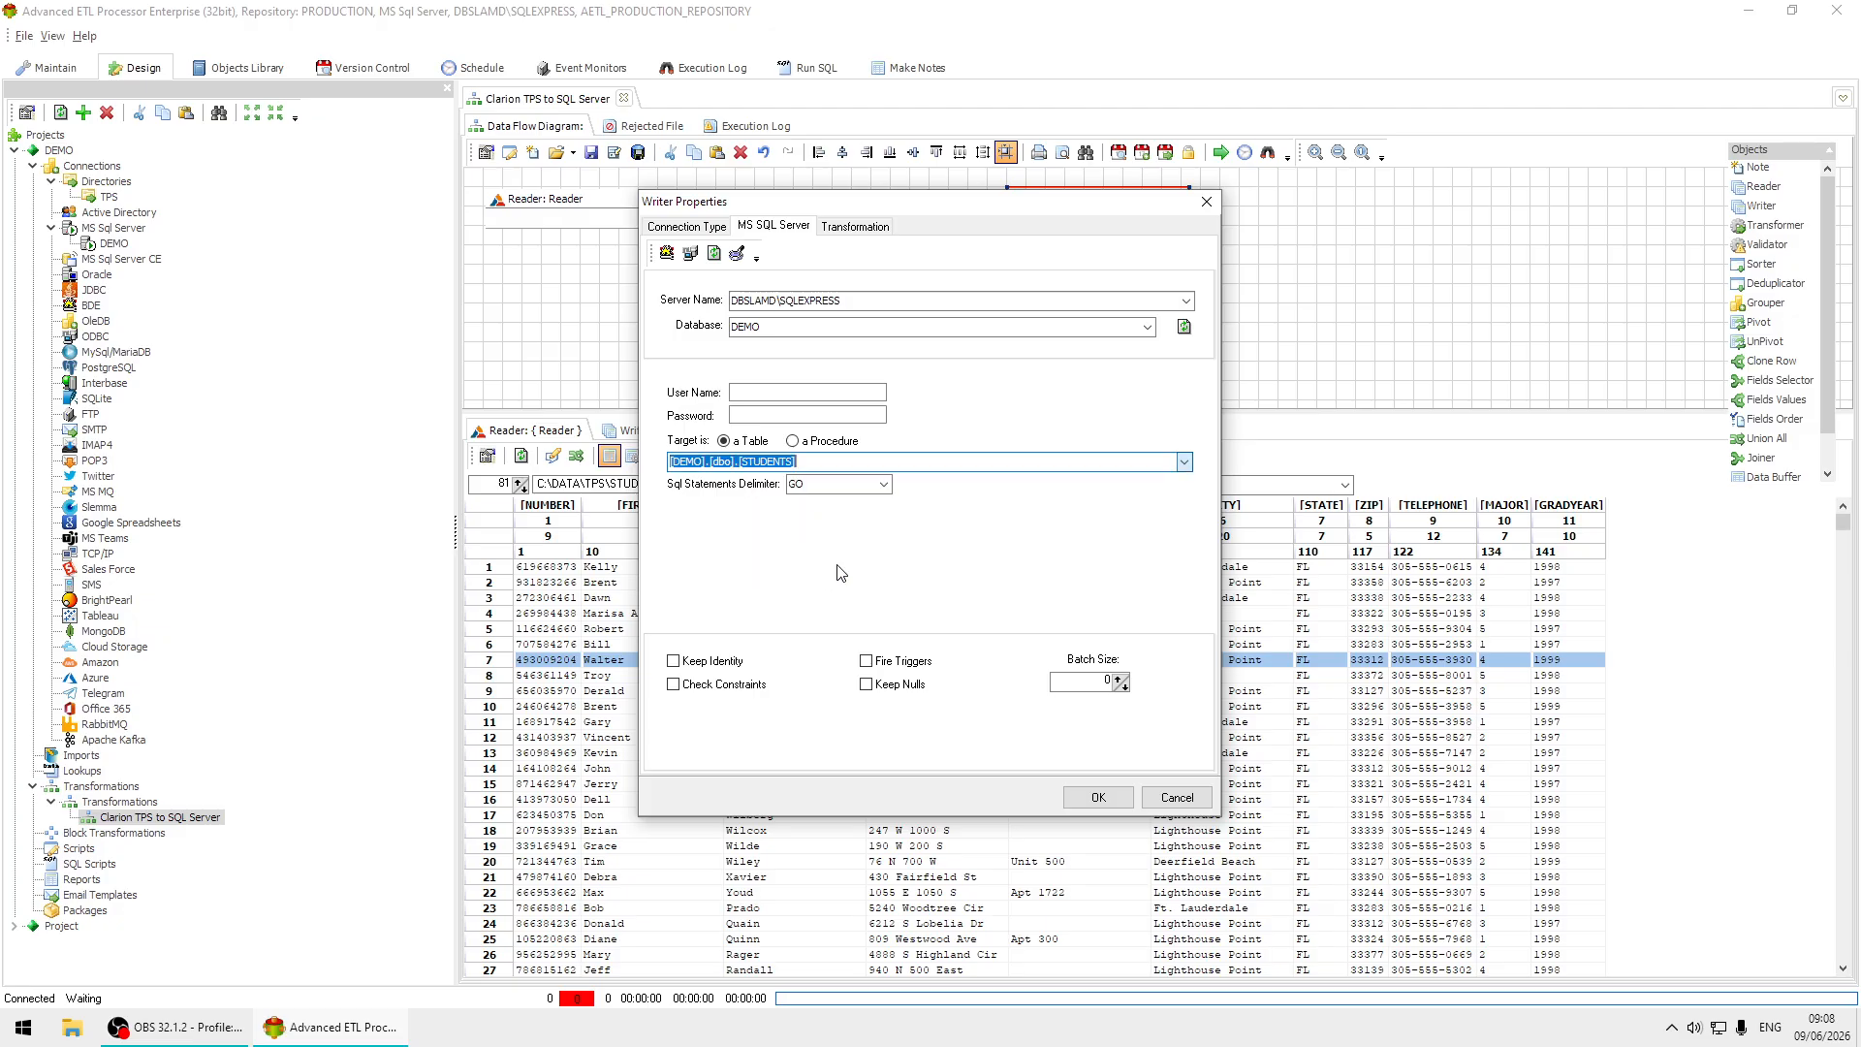
left_click(1099, 796)
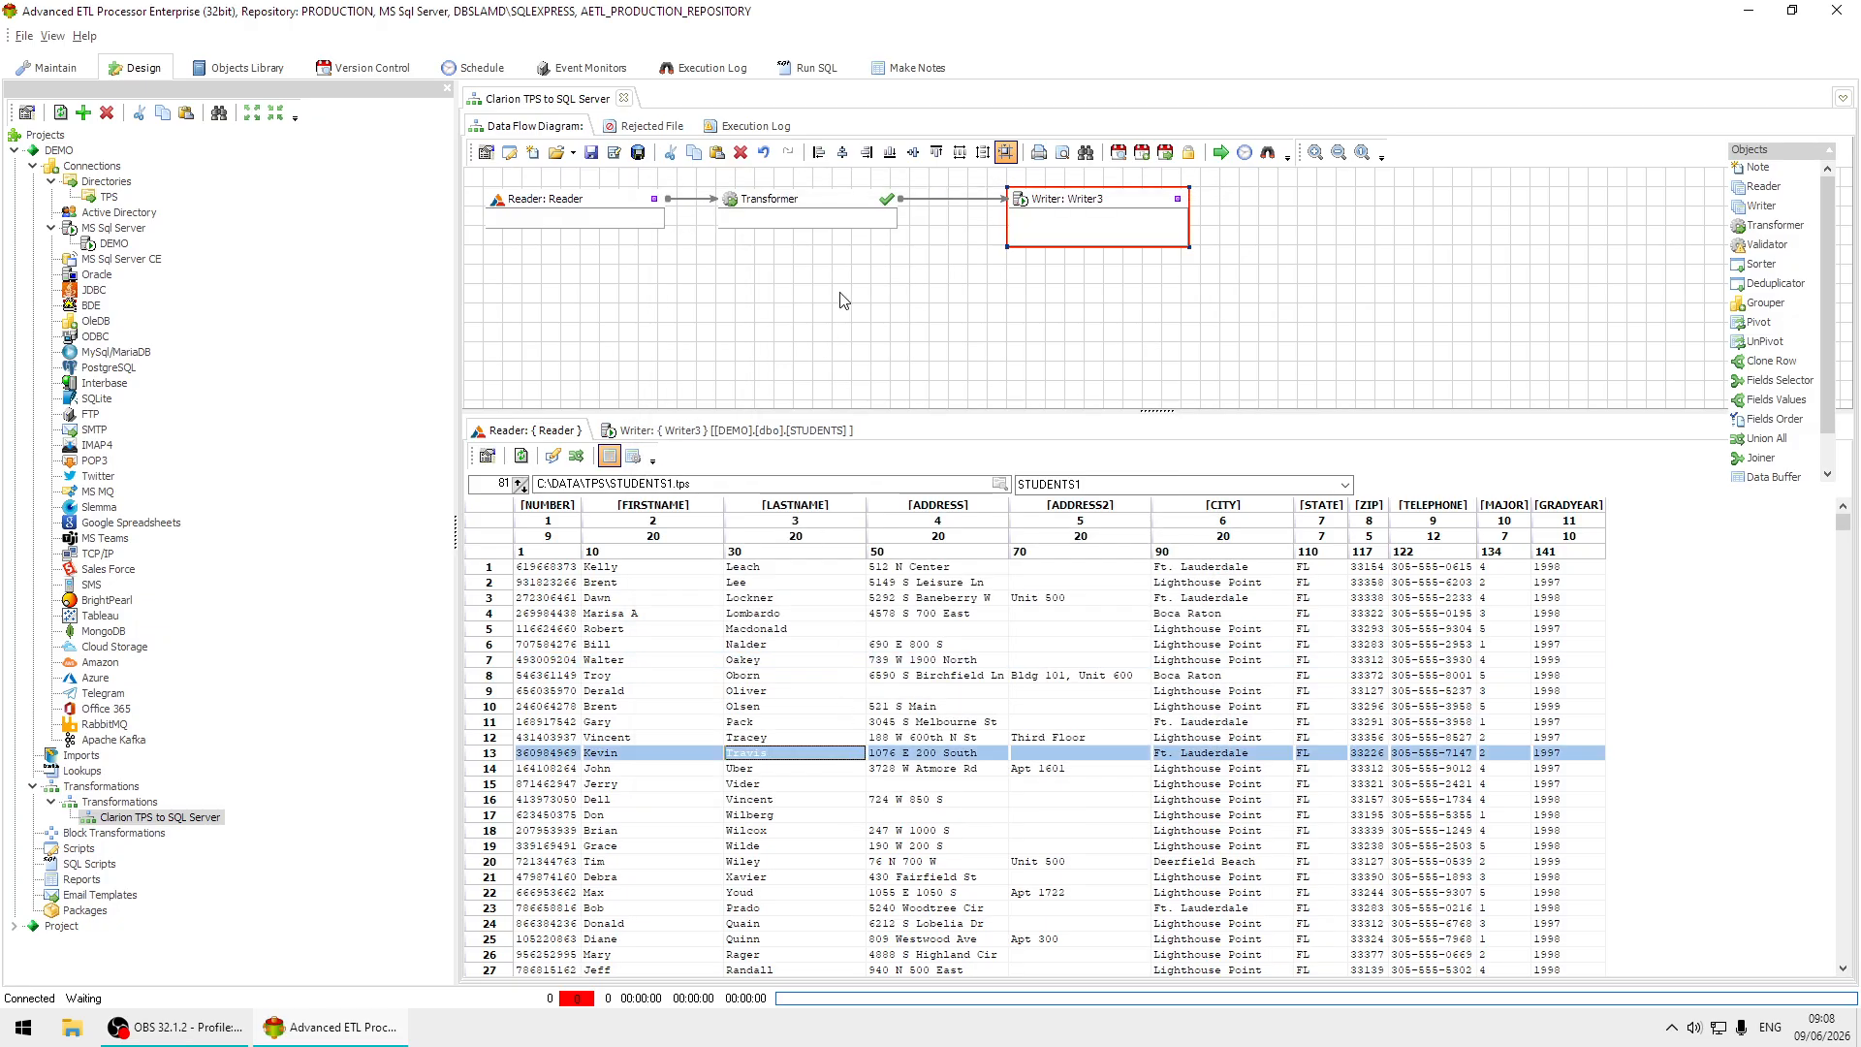
left_click(587, 149)
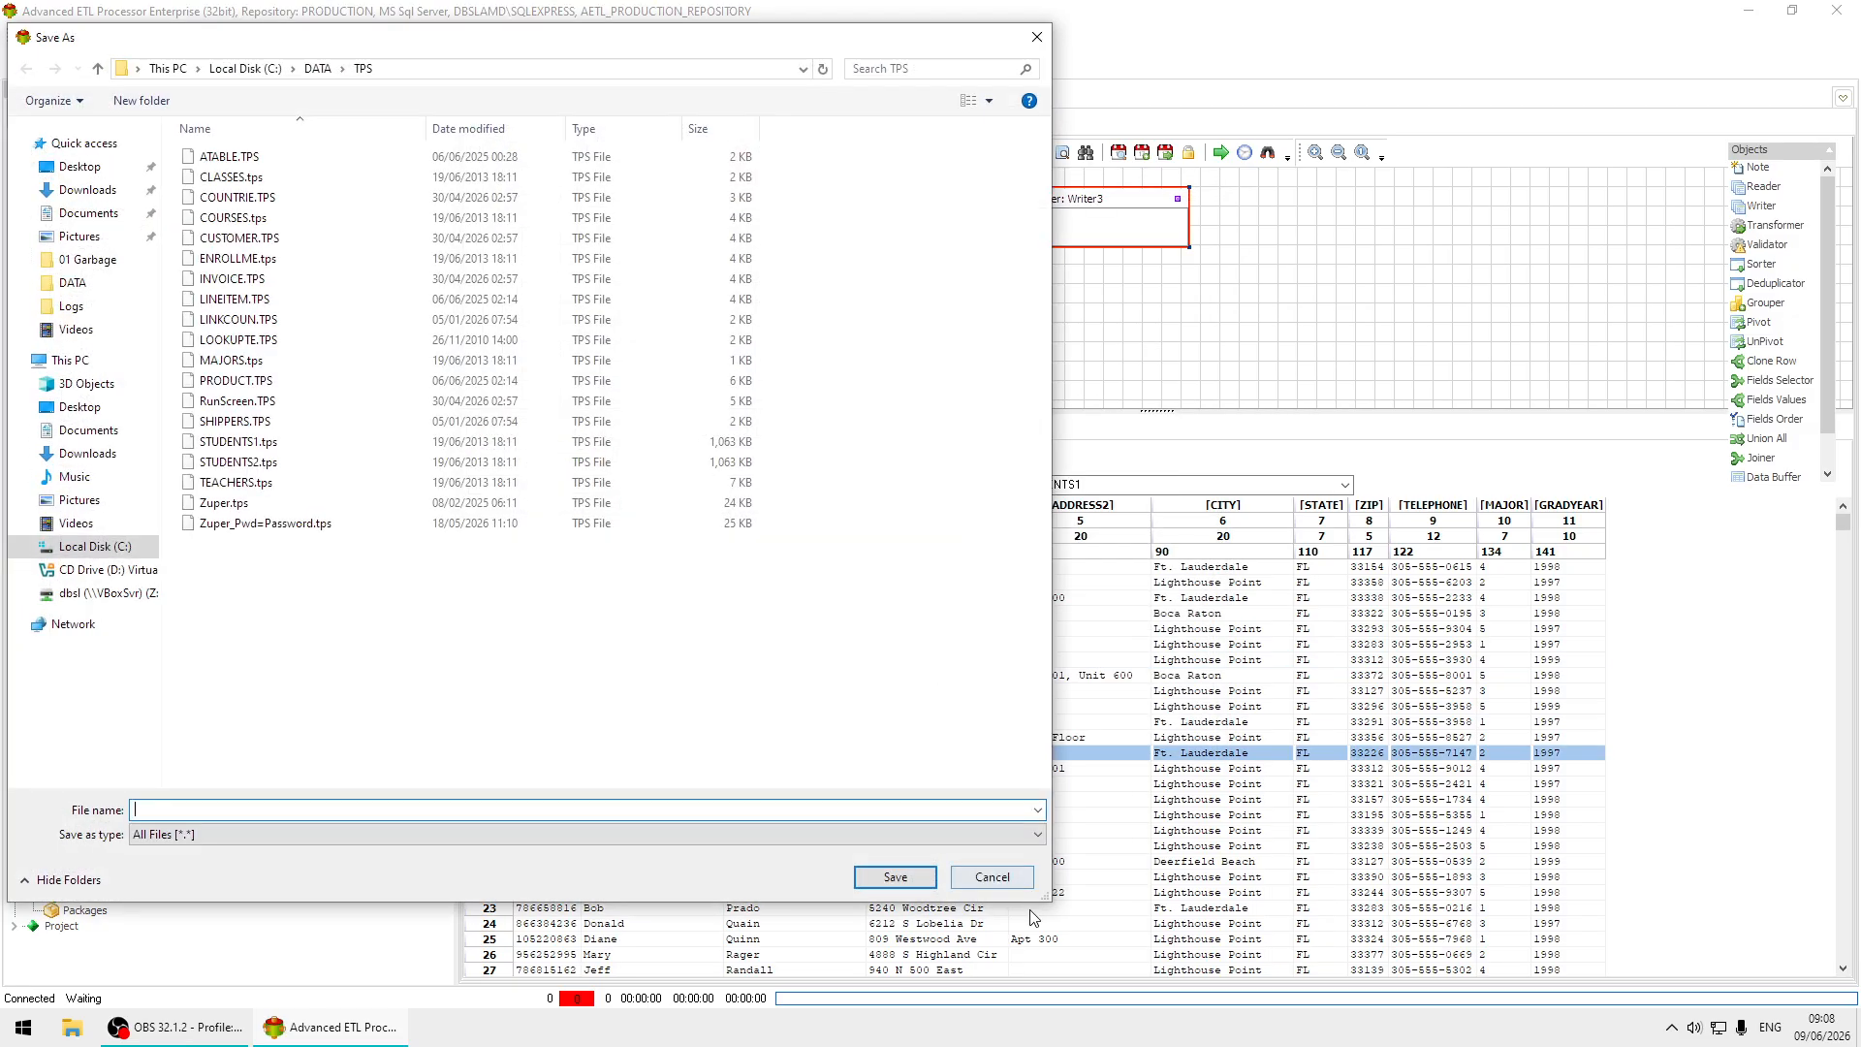
left_click(996, 878)
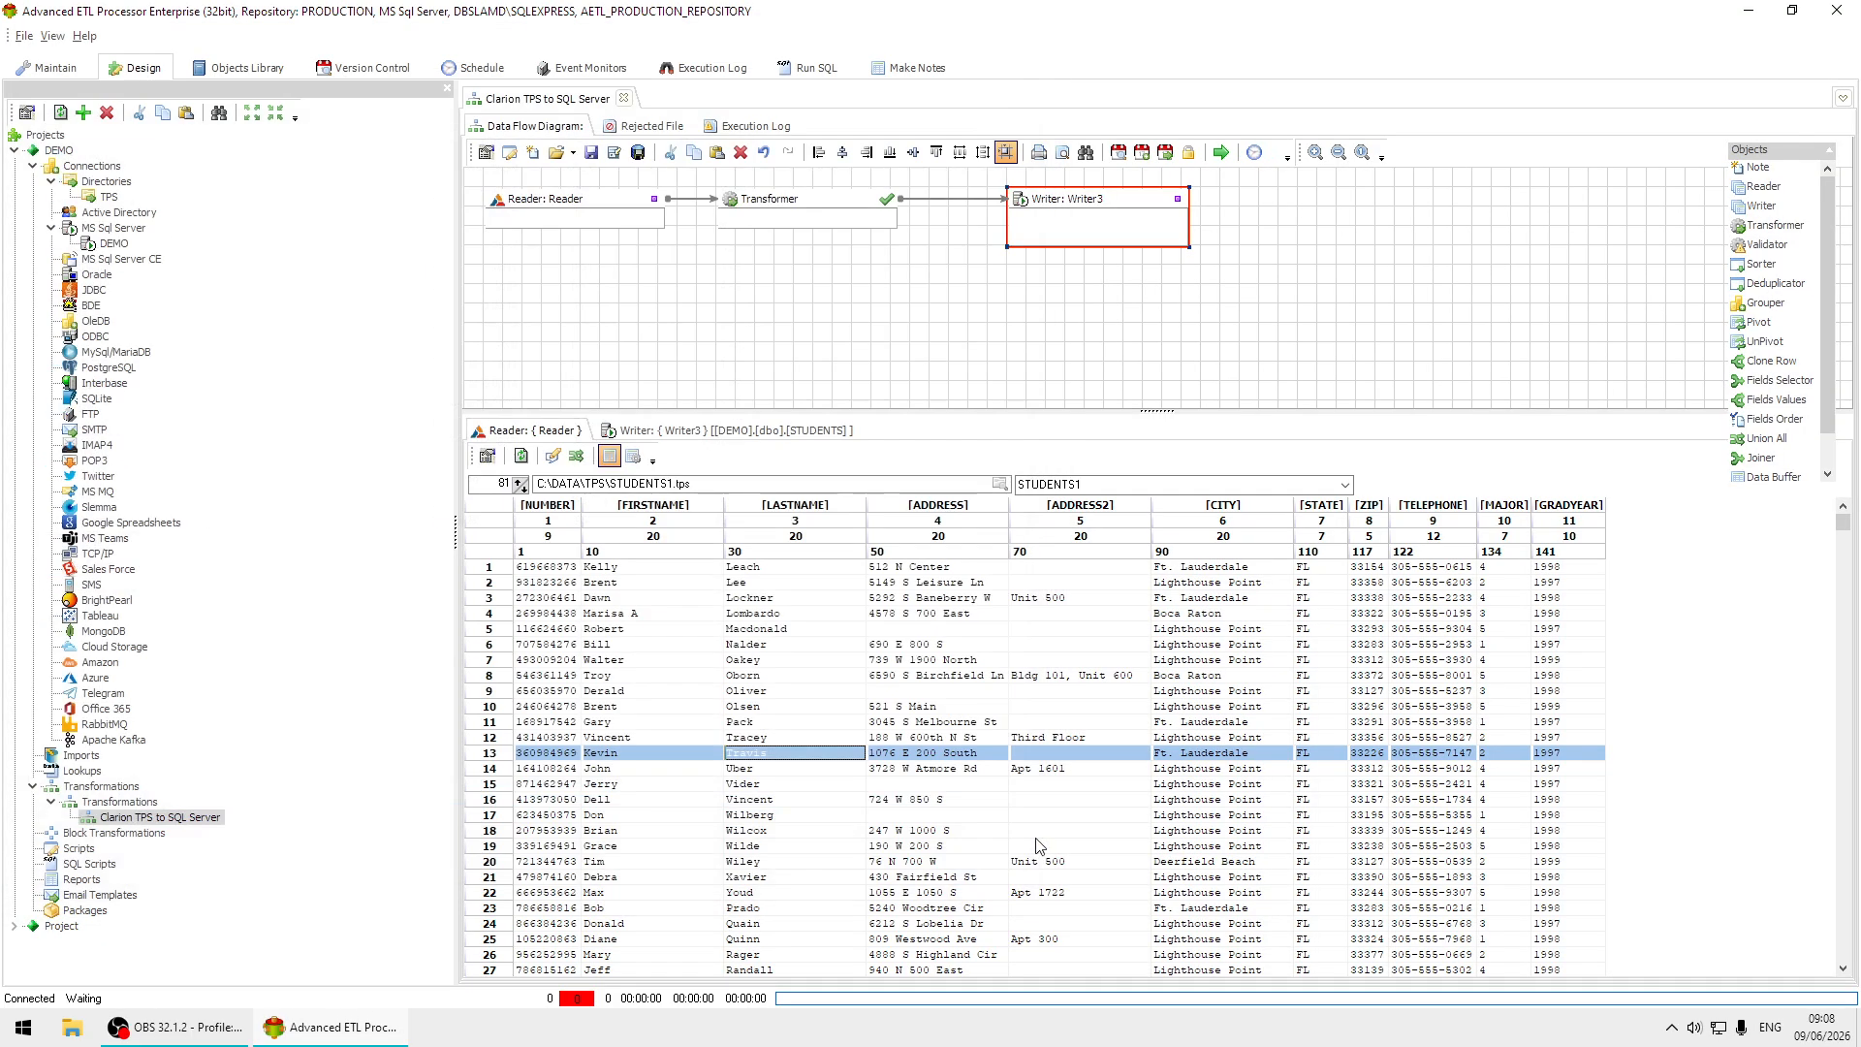
Auto-map the Transformer's source fields to the target fields by field names and apply the mapping.
double_click(839, 203)
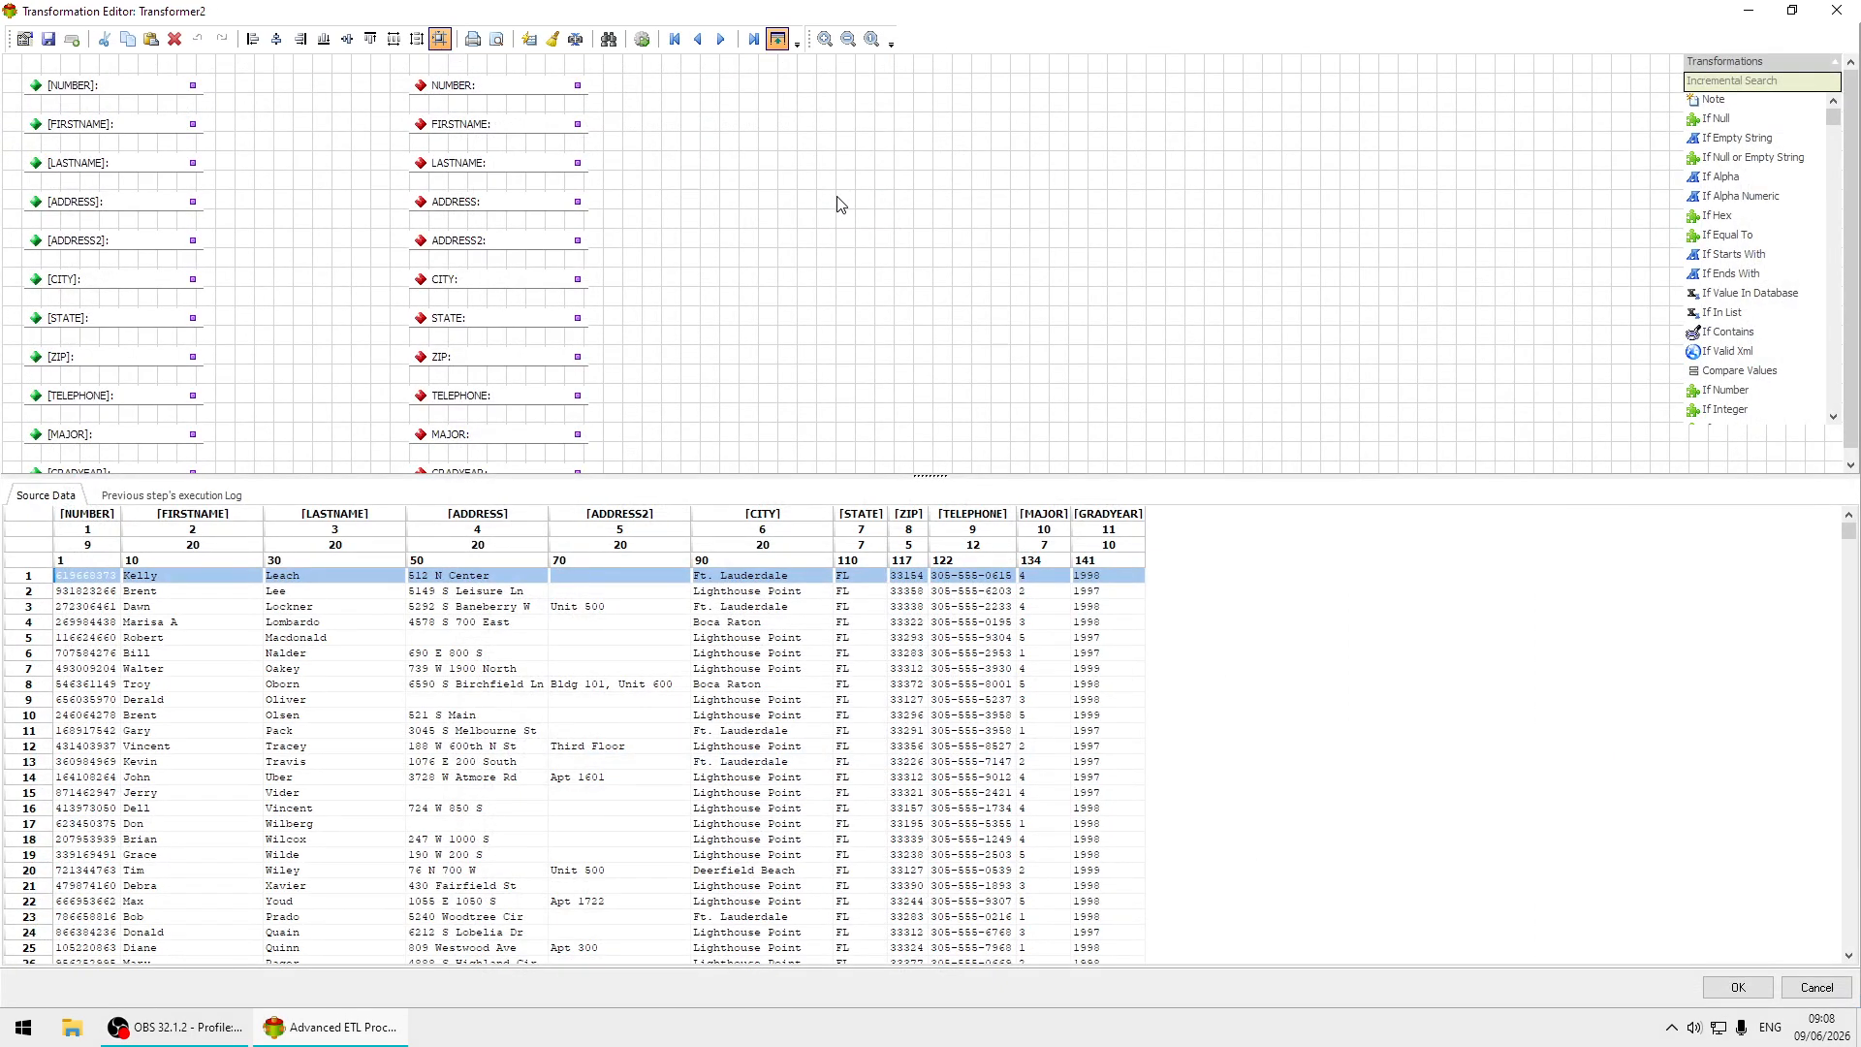
left_click(529, 39)
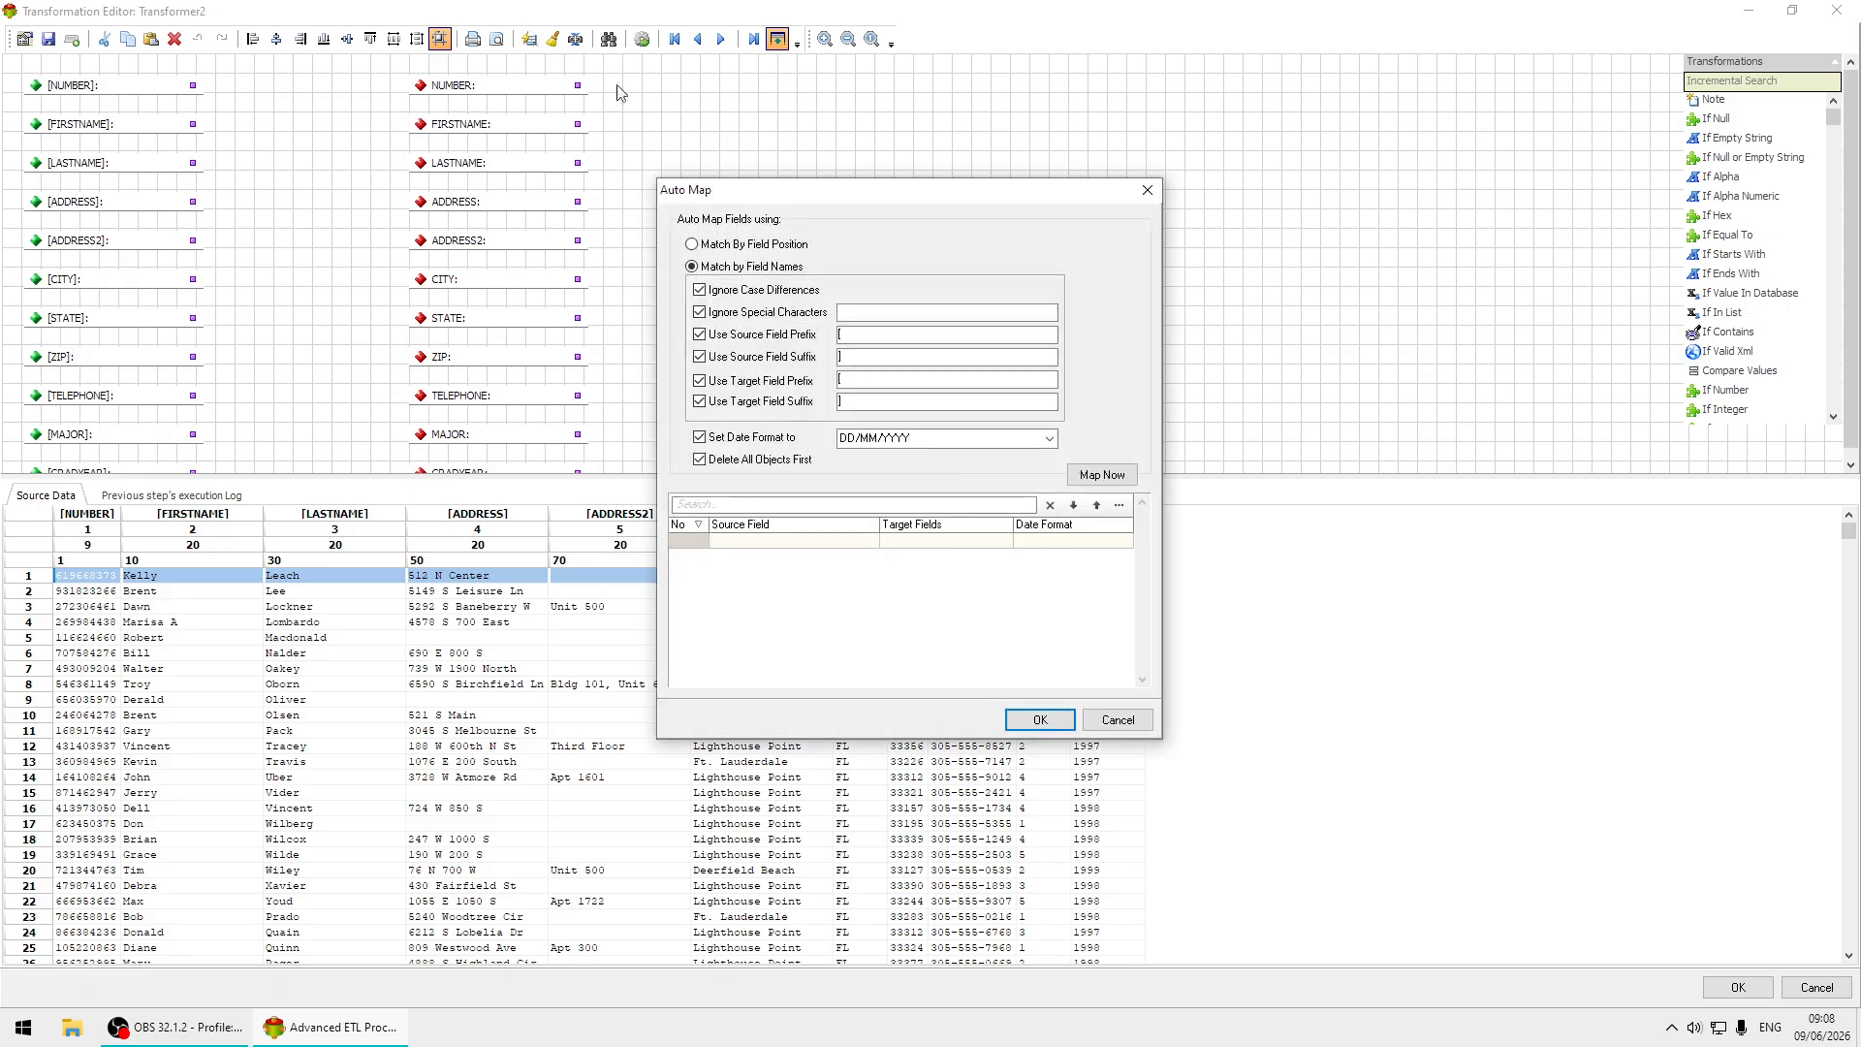
left_click(1102, 475)
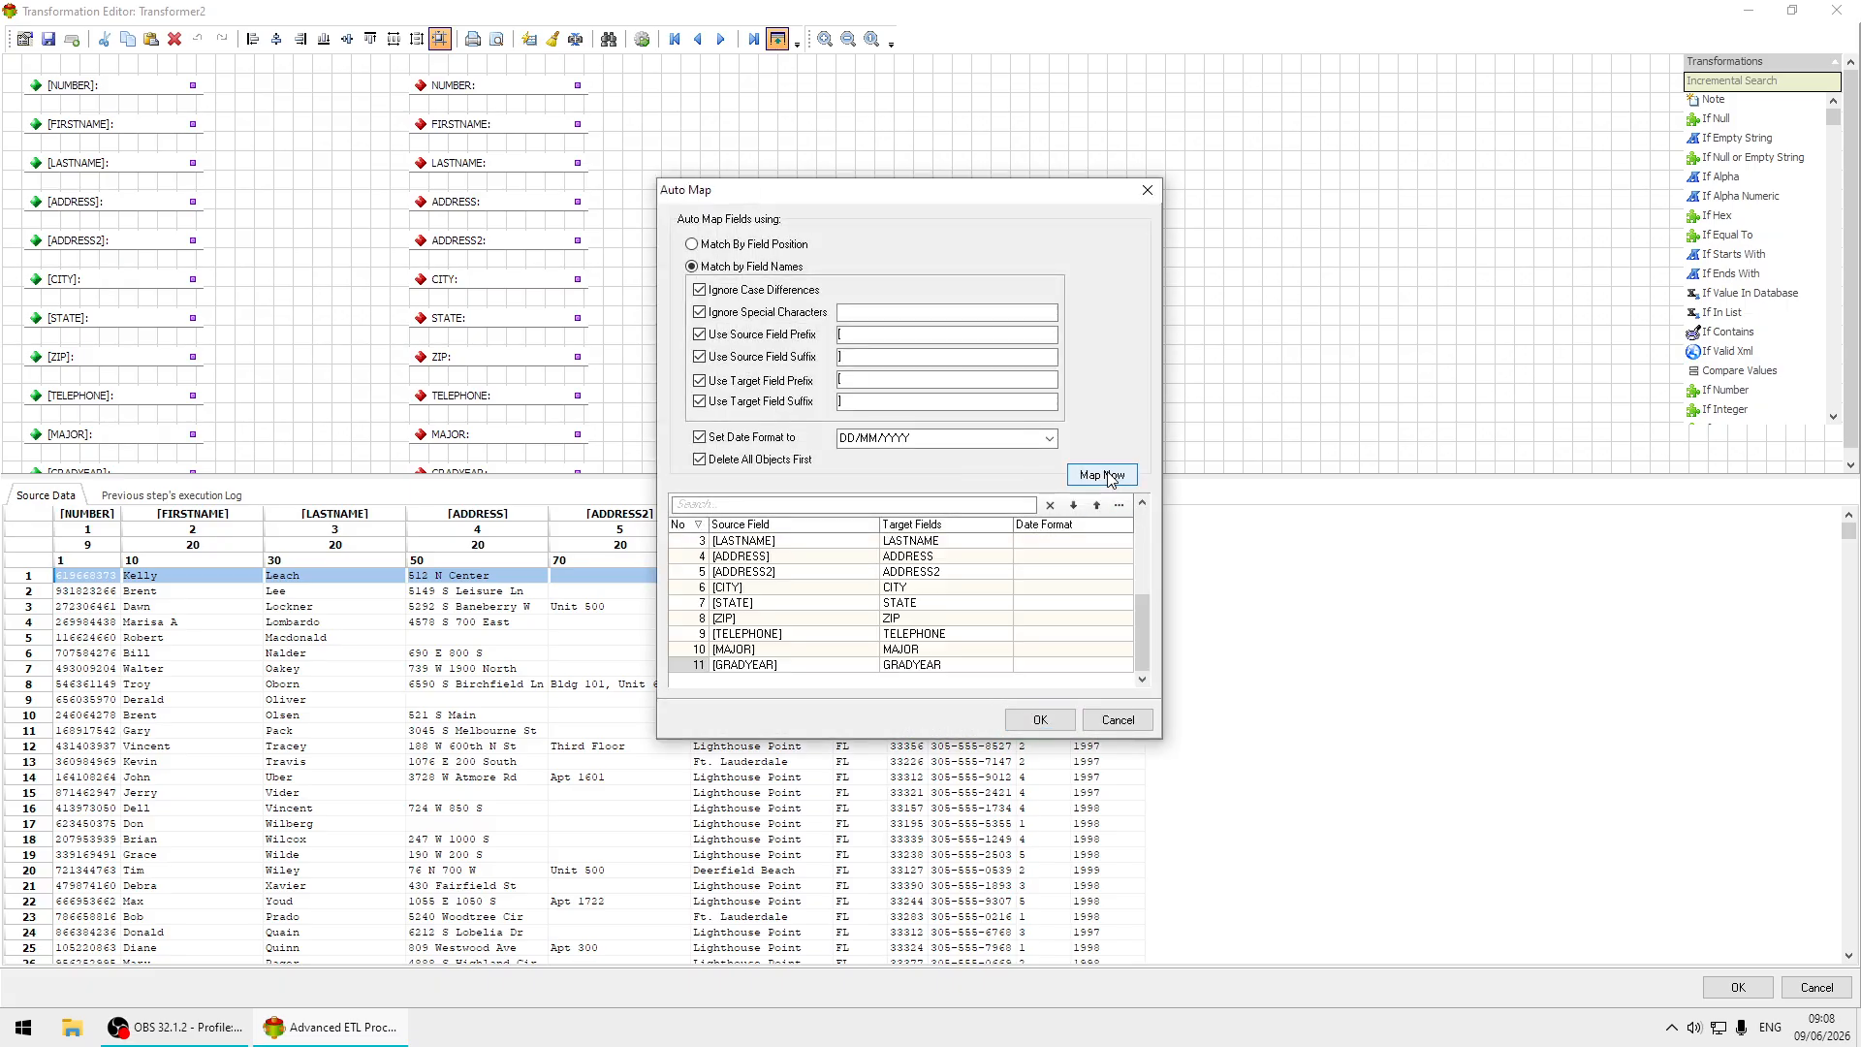
left_click(1040, 720)
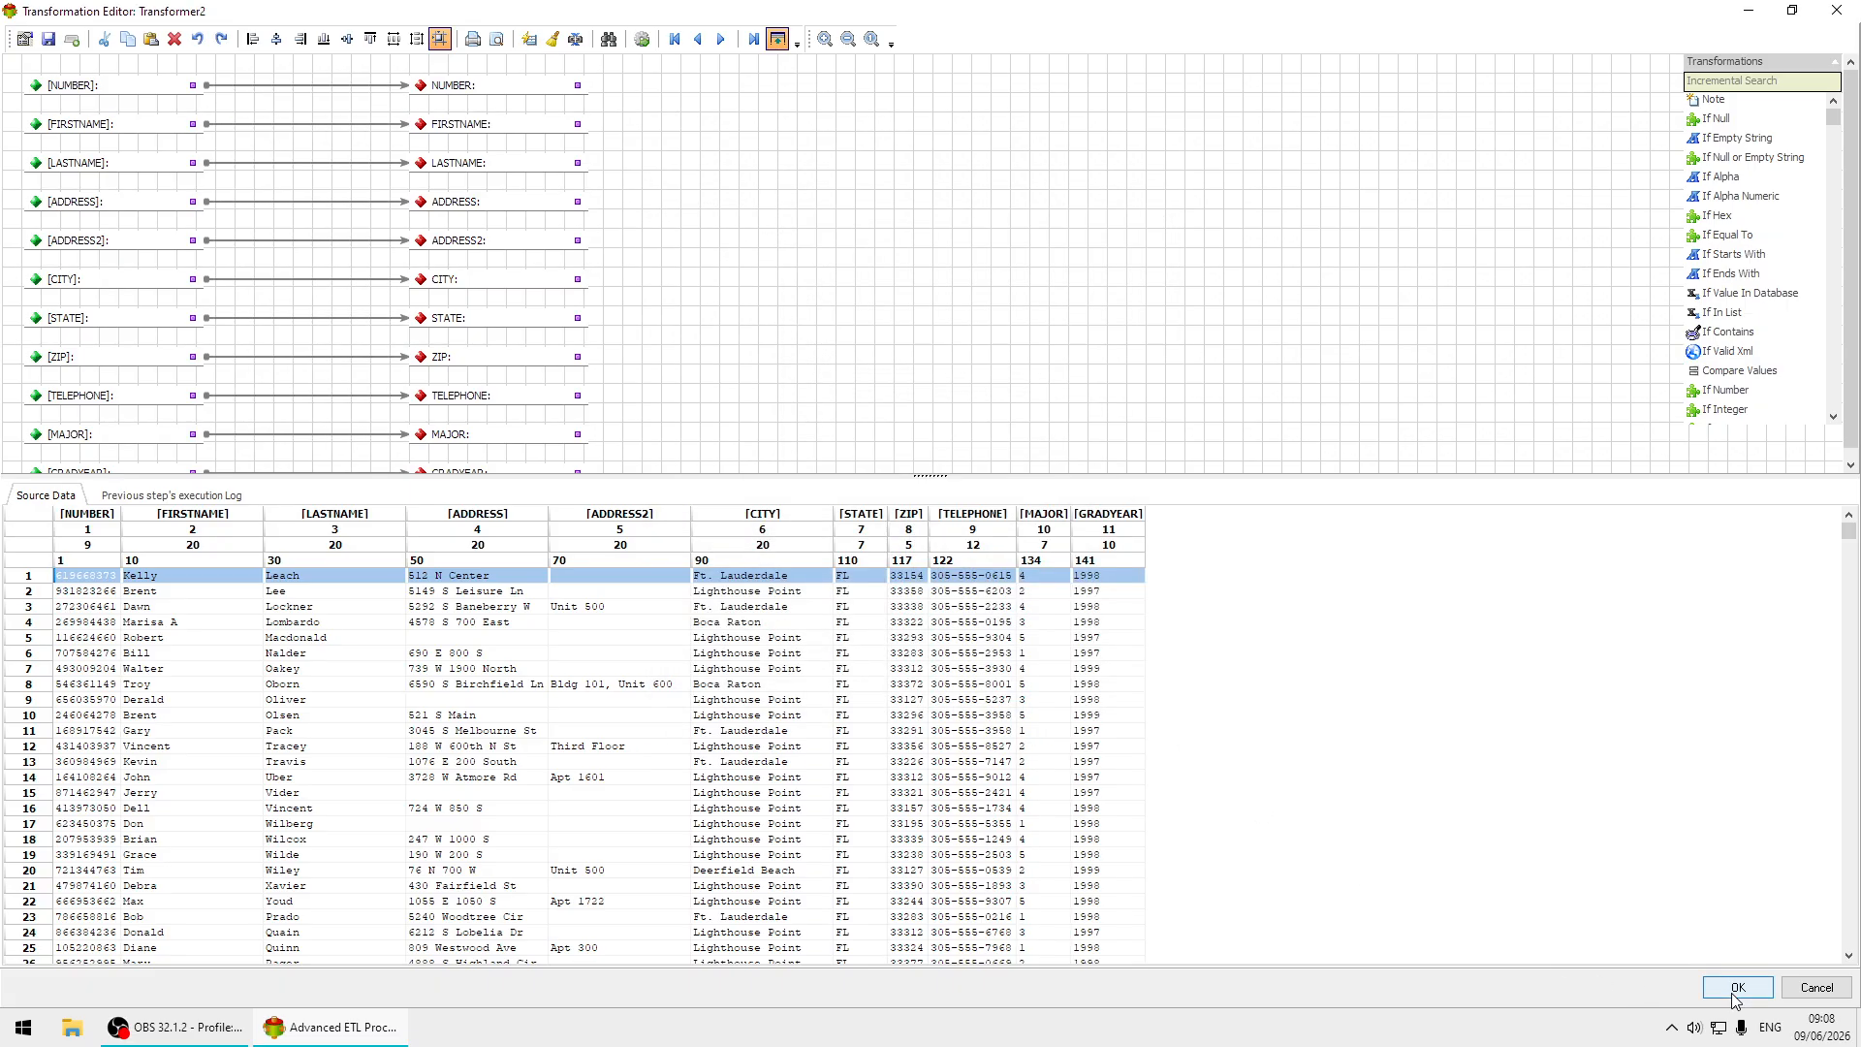
left_click(1736, 987)
left_click(793, 612)
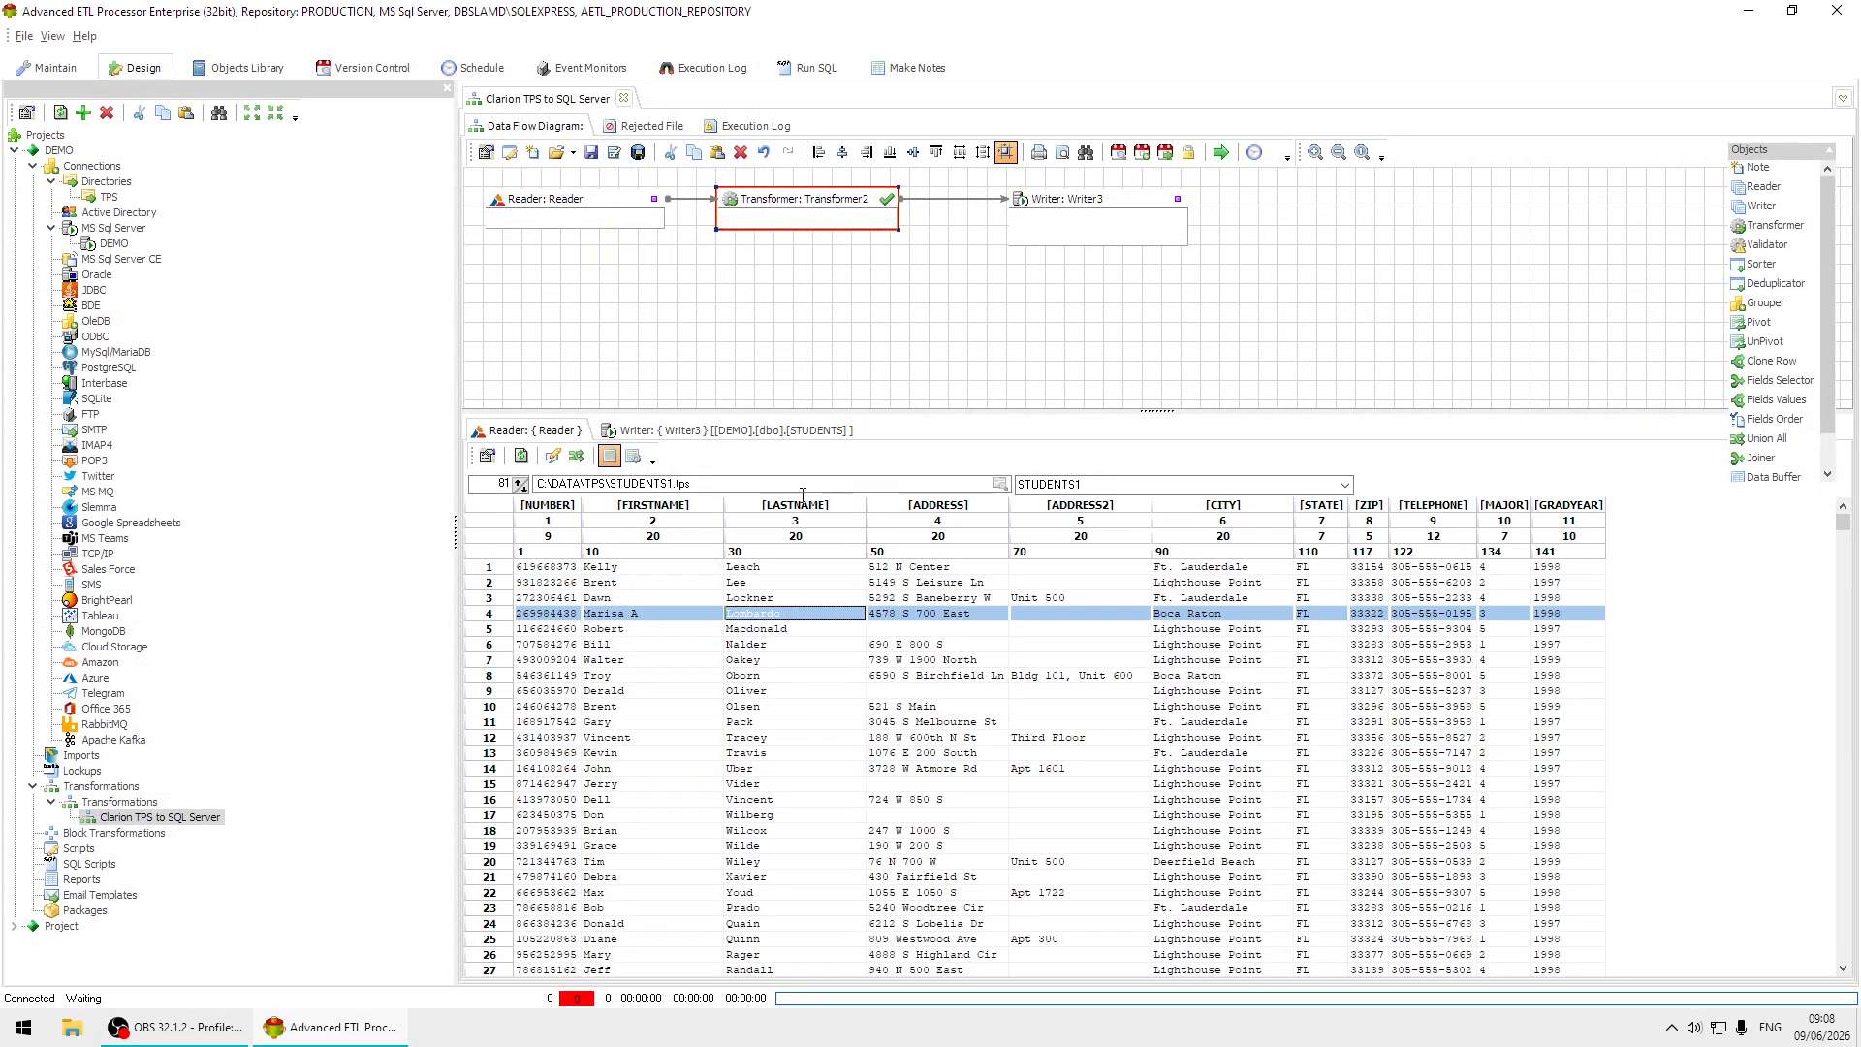
Run the Clarion TPS to SQL Server transformation and dismiss its completion log.
left_click(1220, 152)
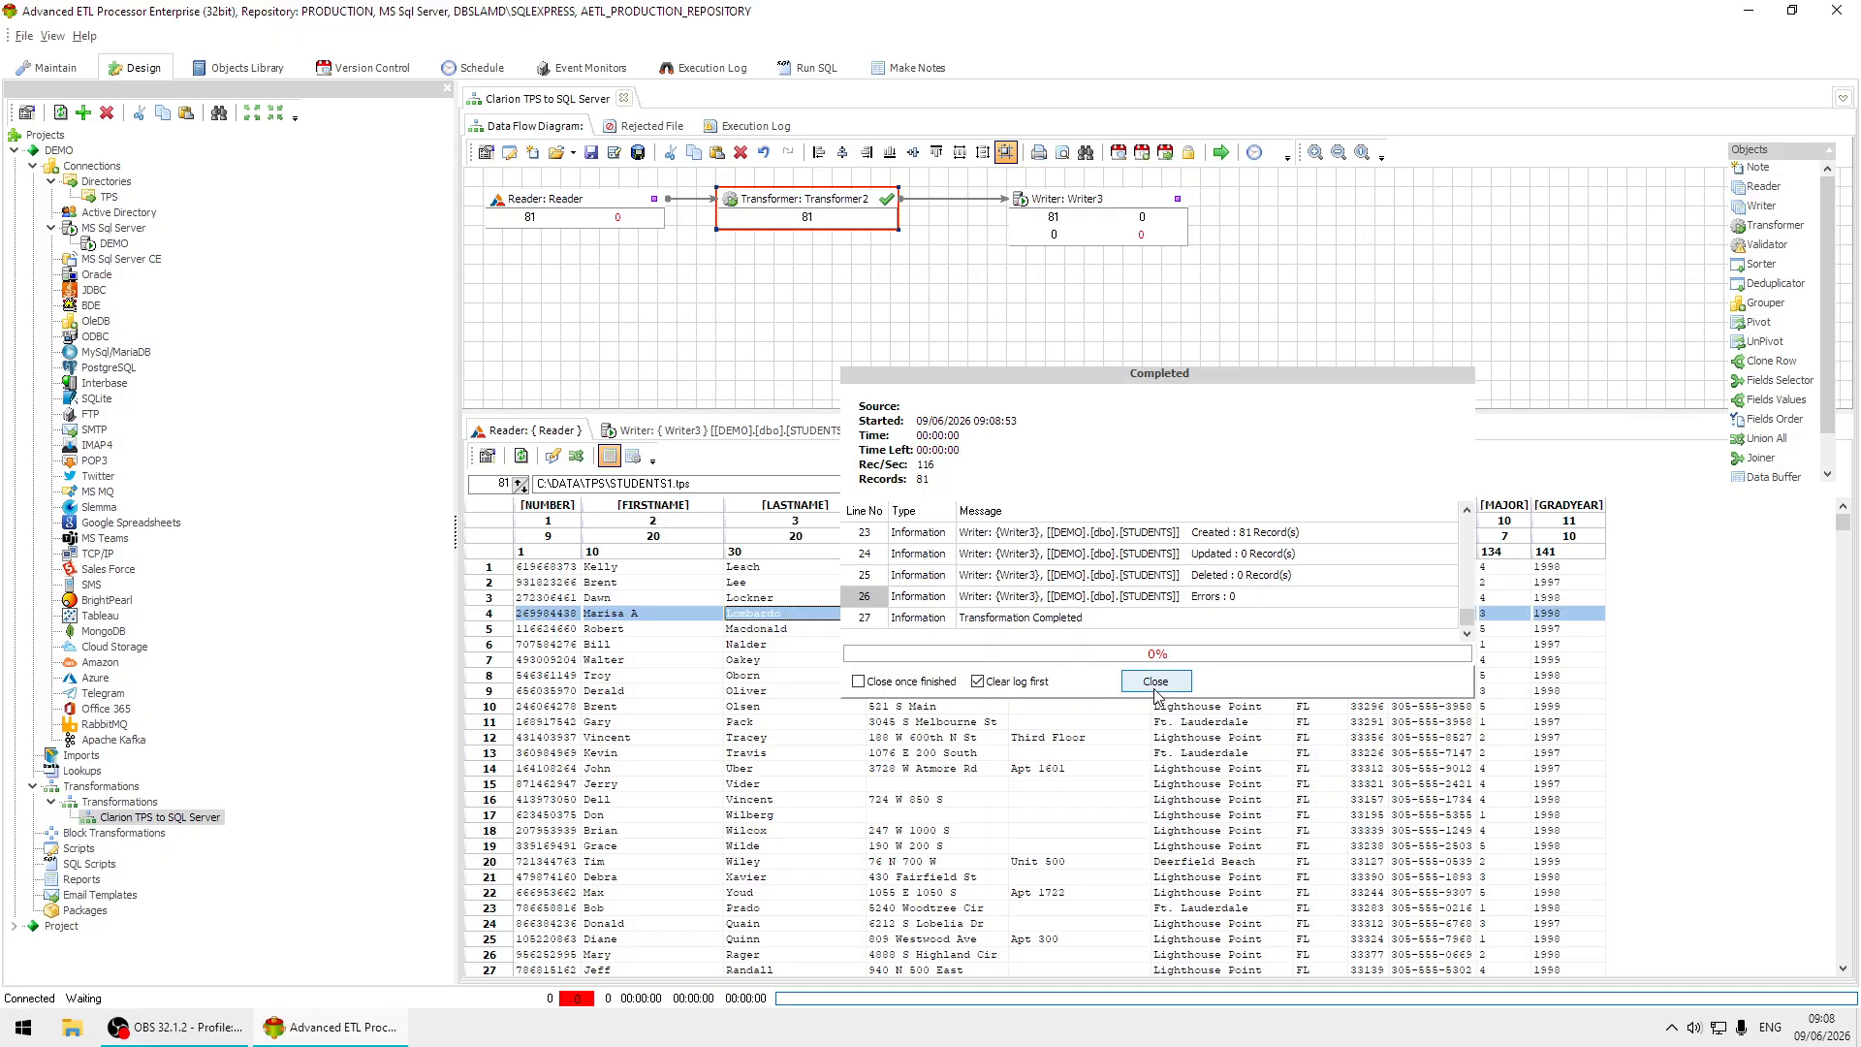
left_click(1156, 681)
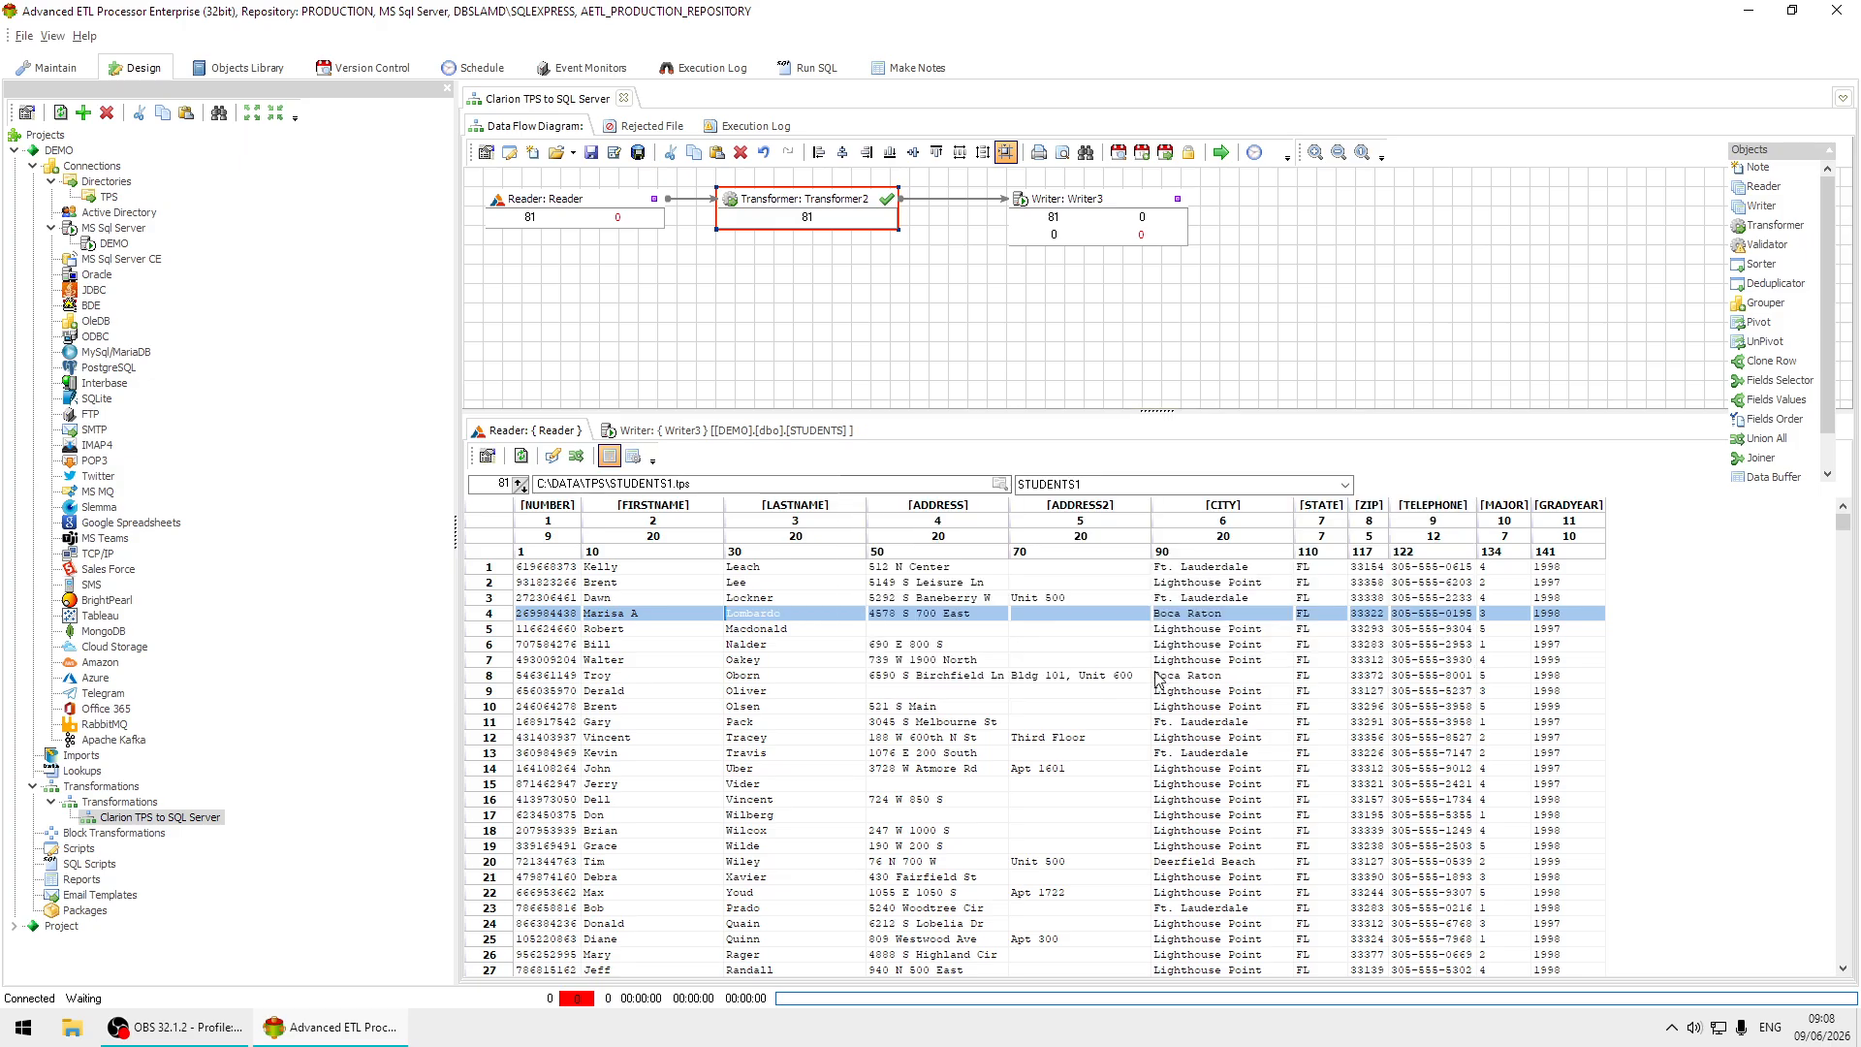
Change the Reader's Clarion source file to ATABLE.TPS in the C:\DATA\TPS folder.
left_click(486, 457)
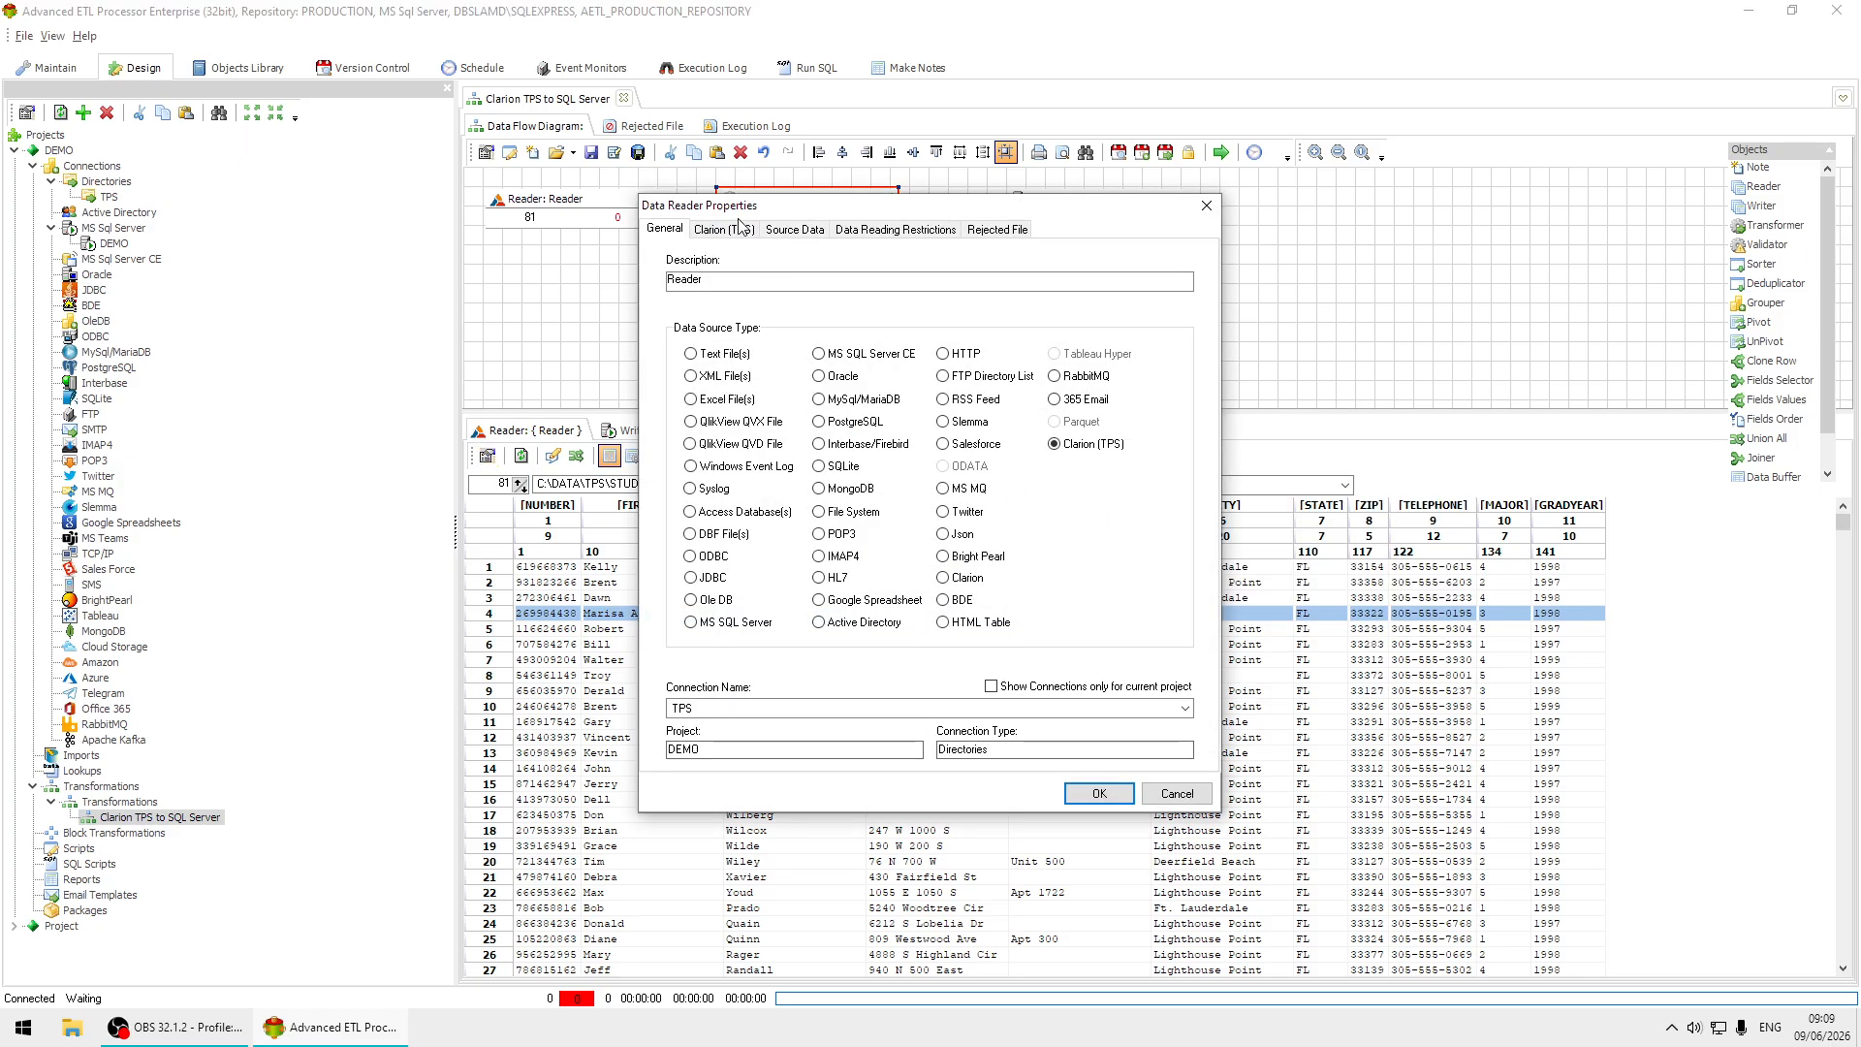
left_click(728, 235)
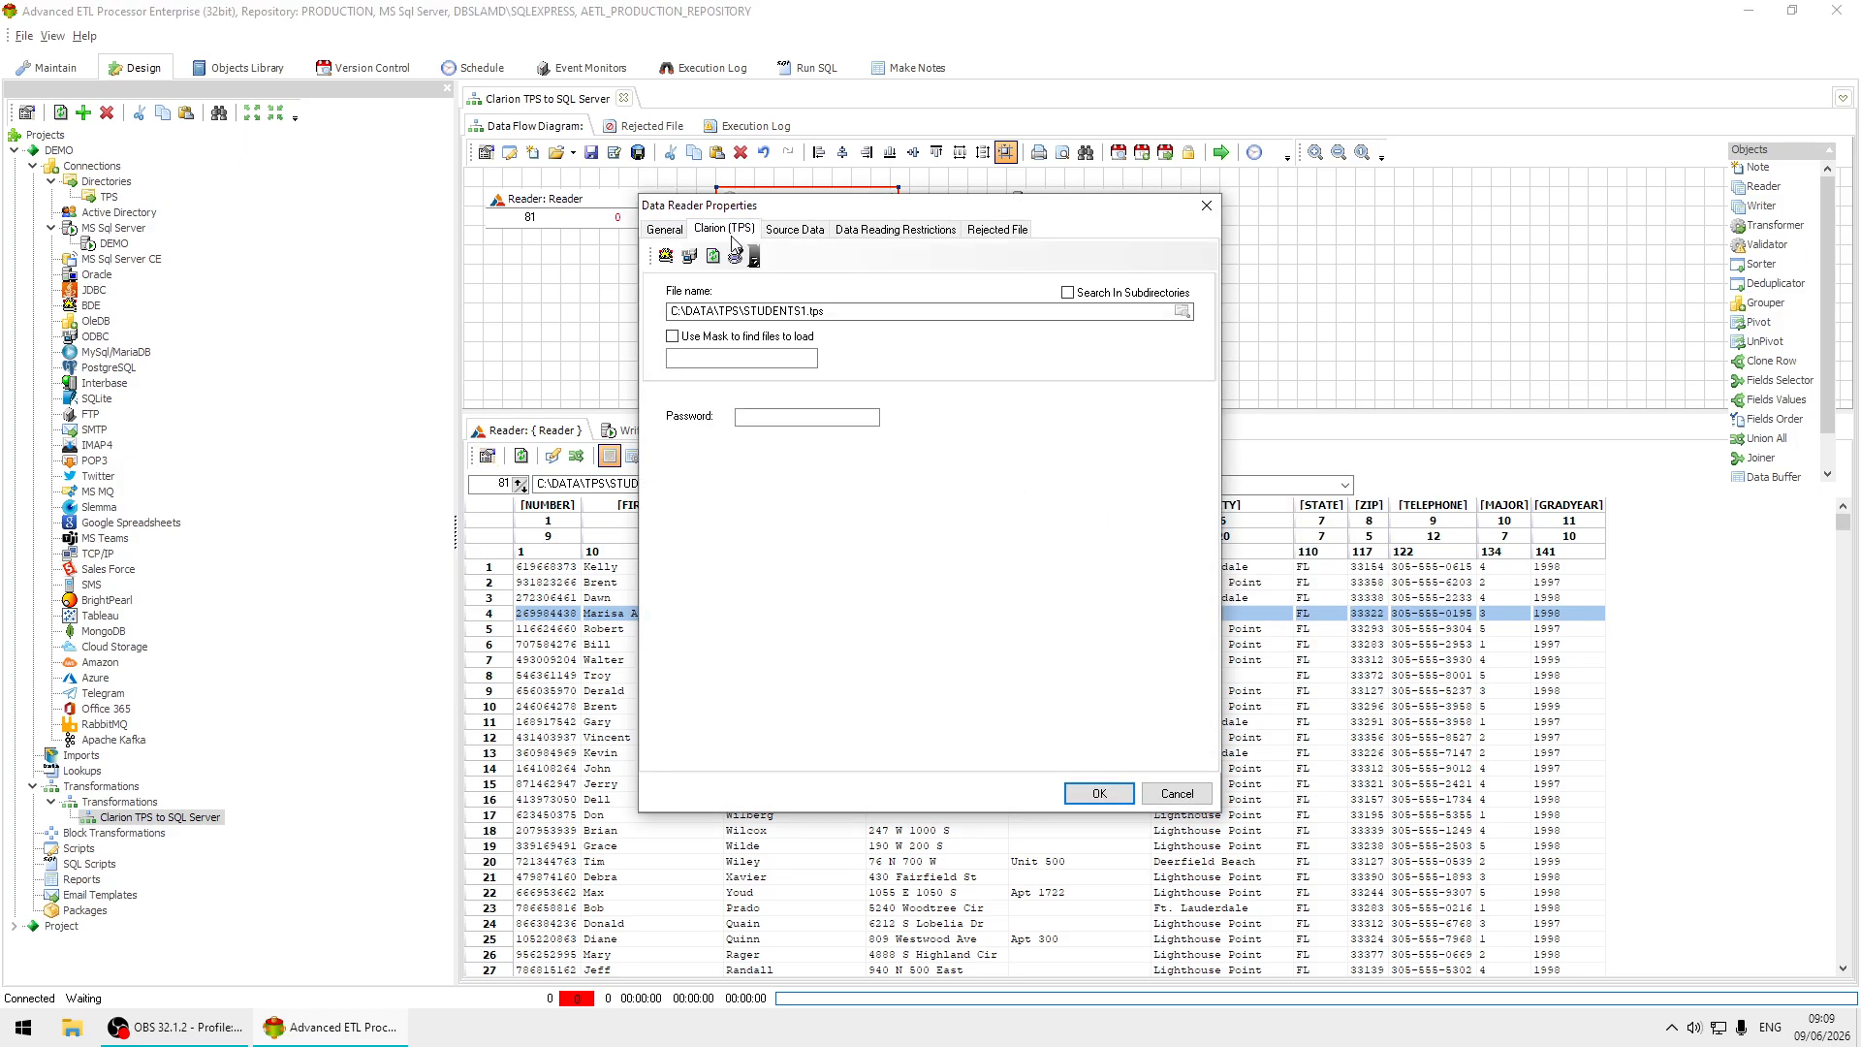
left_click(1183, 311)
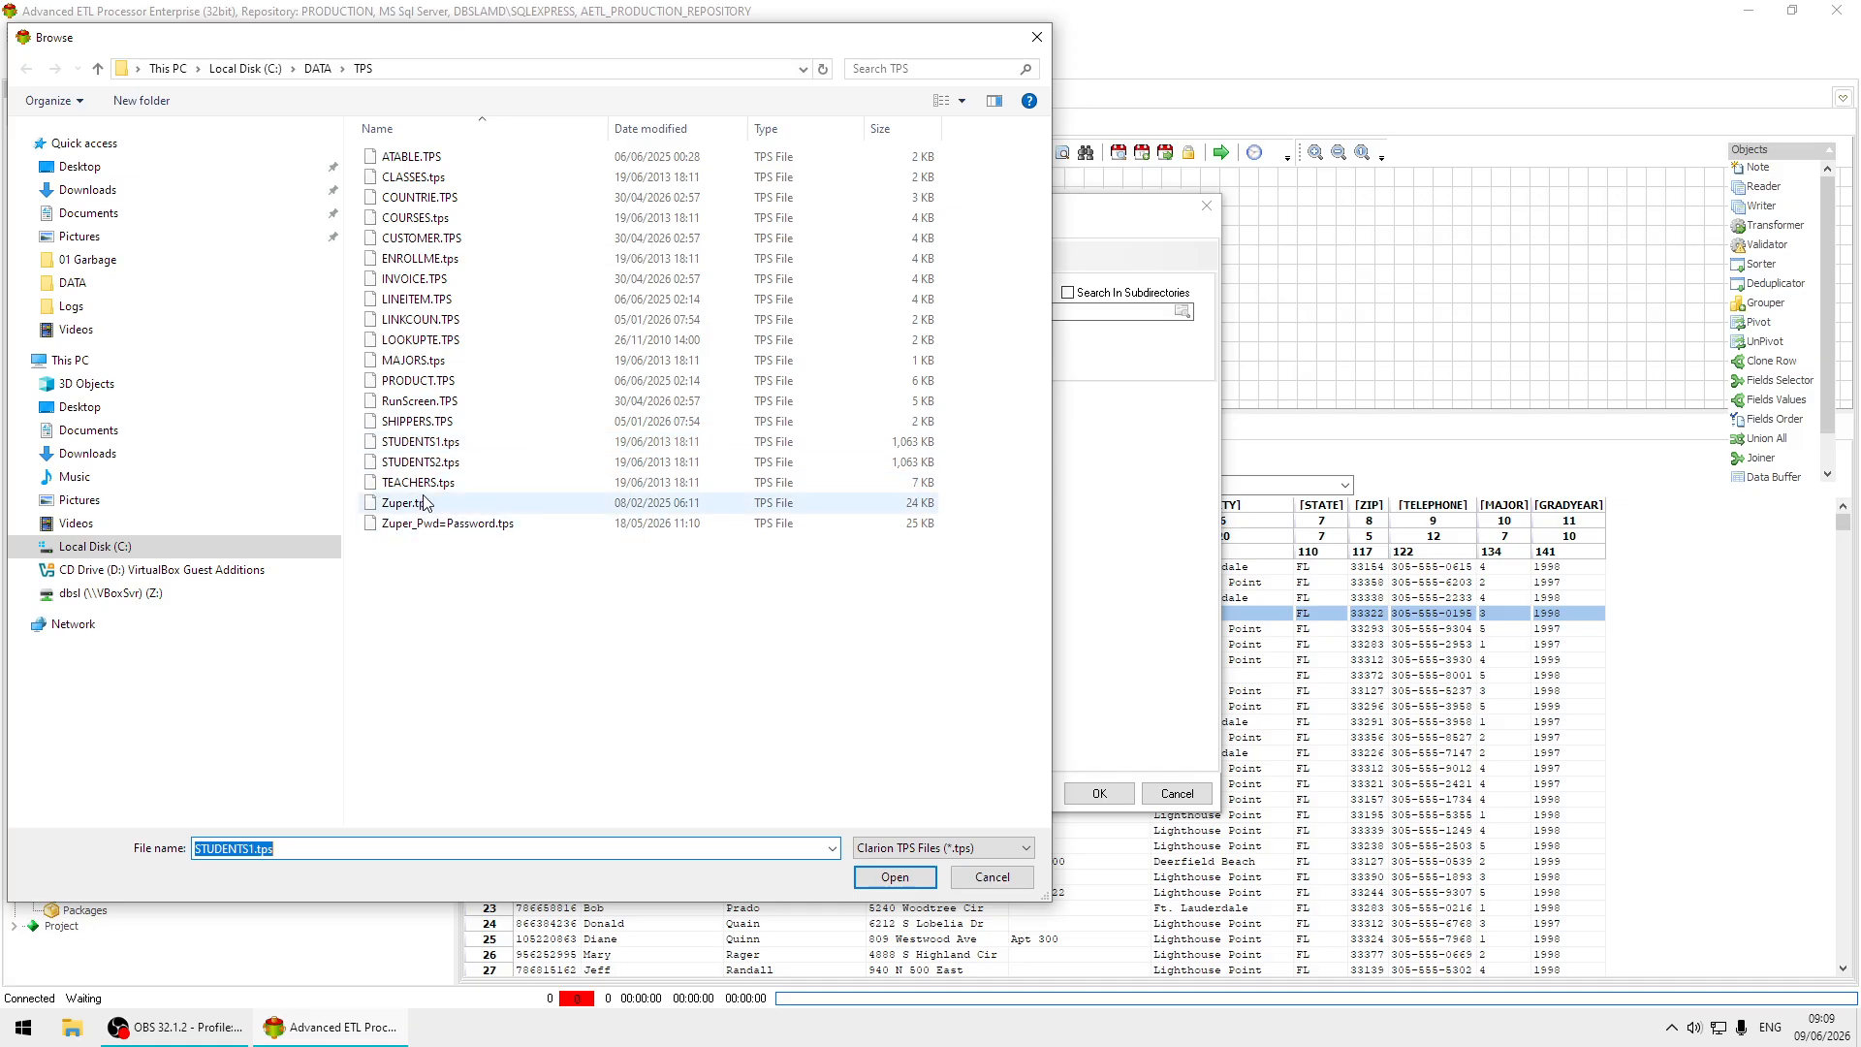
left_click(426, 157)
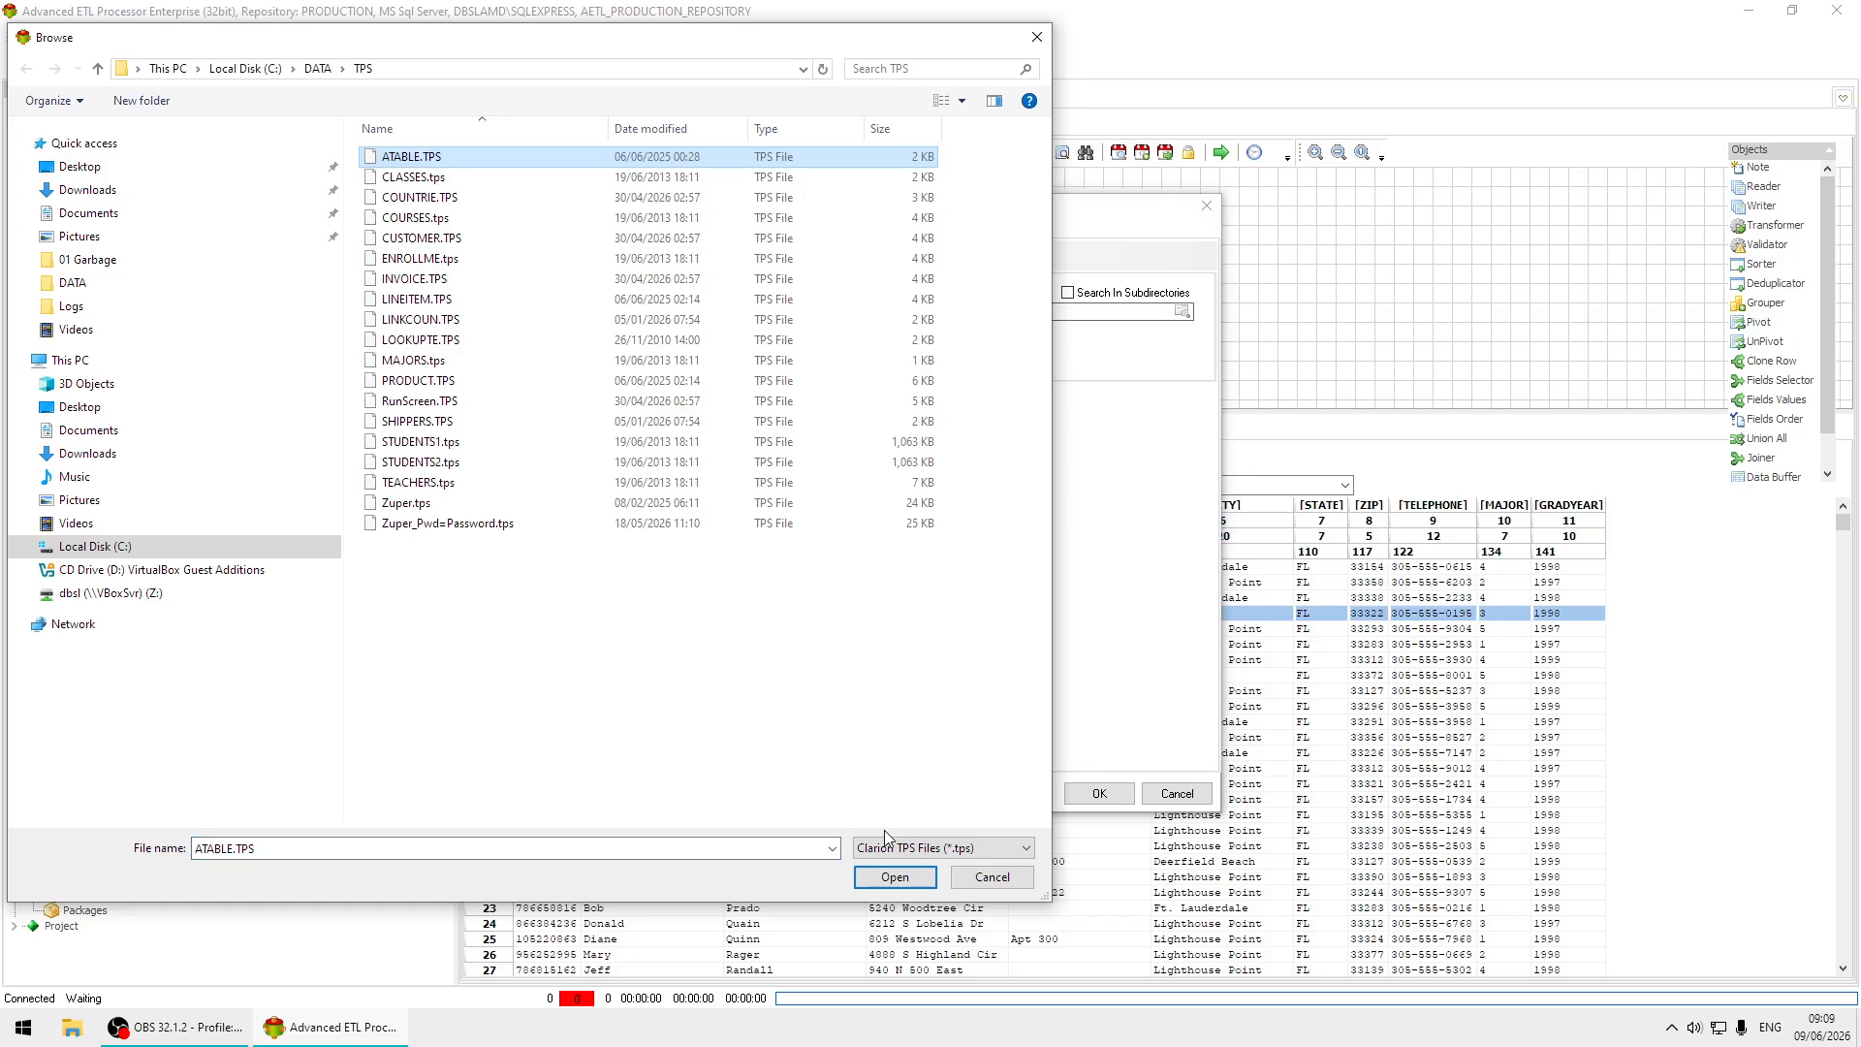
left_click(894, 877)
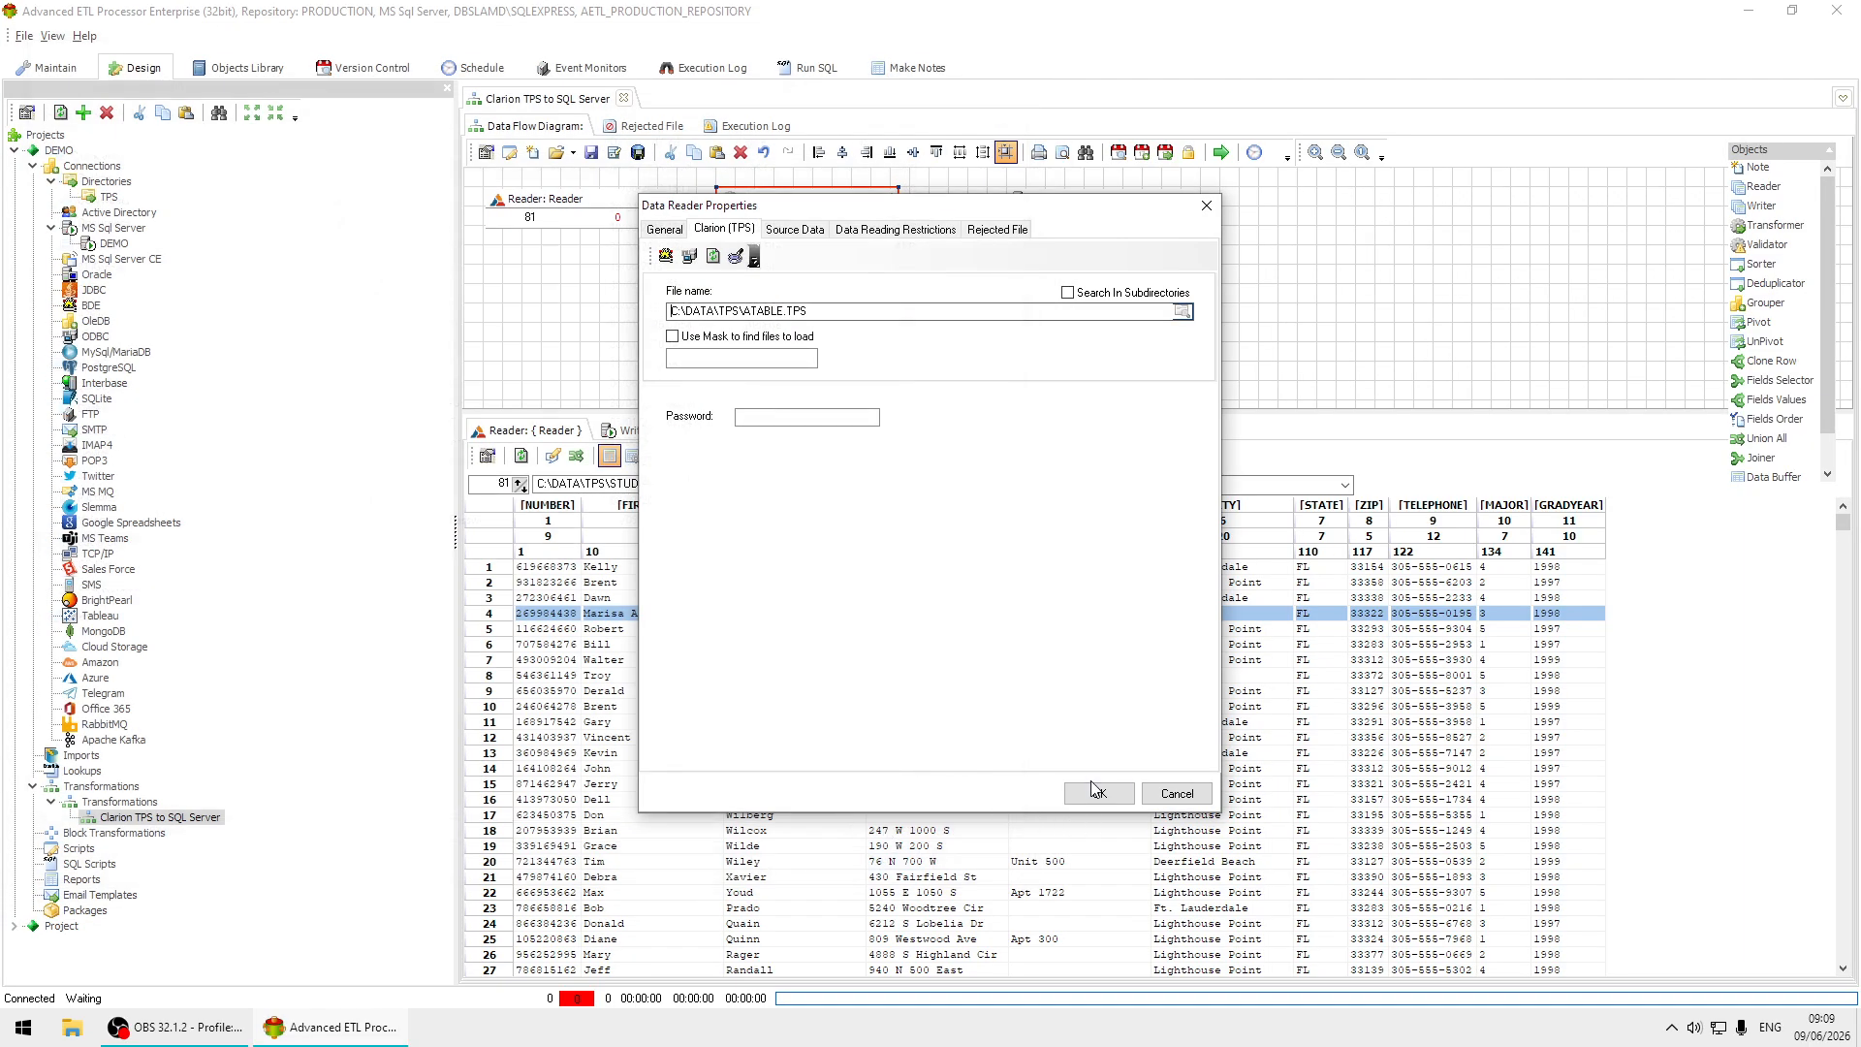
Replace STUDENTS1 with ATABLE as the Reader's source table and apply the Reader properties.
left_click(794, 228)
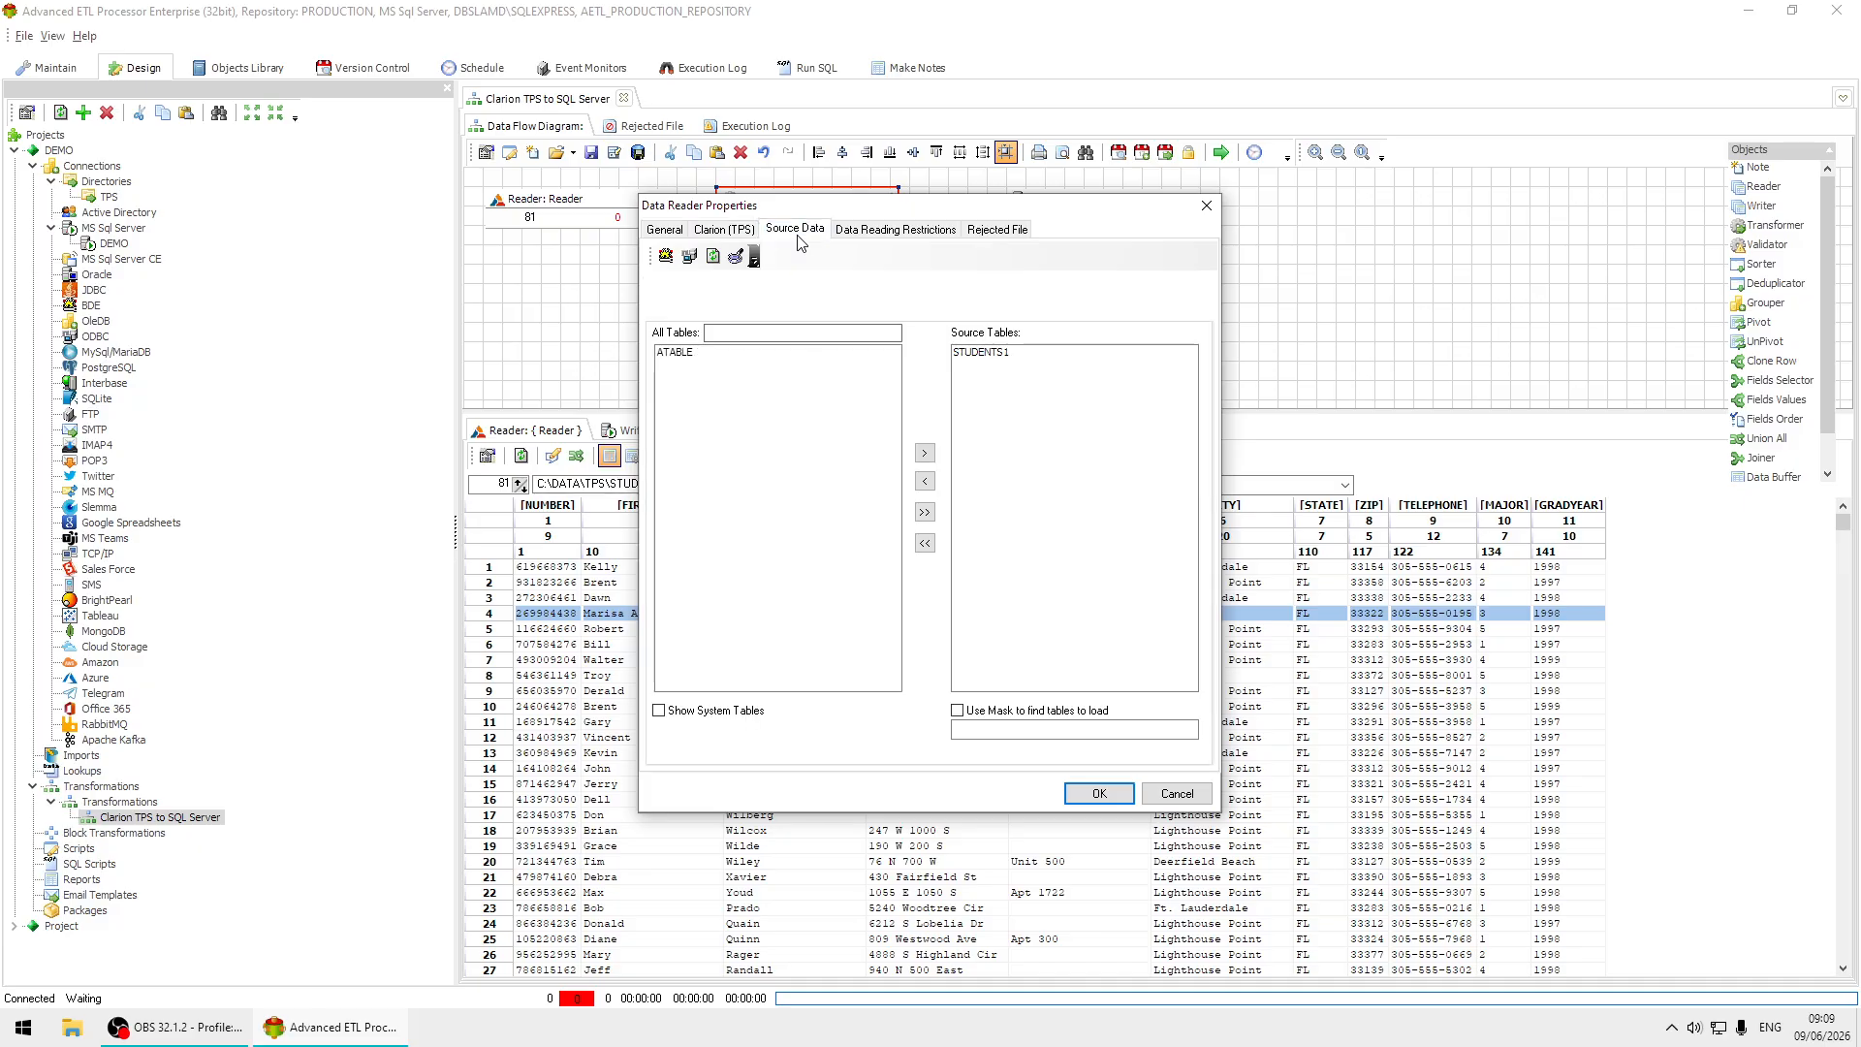
double_click(979, 352)
double_click(676, 352)
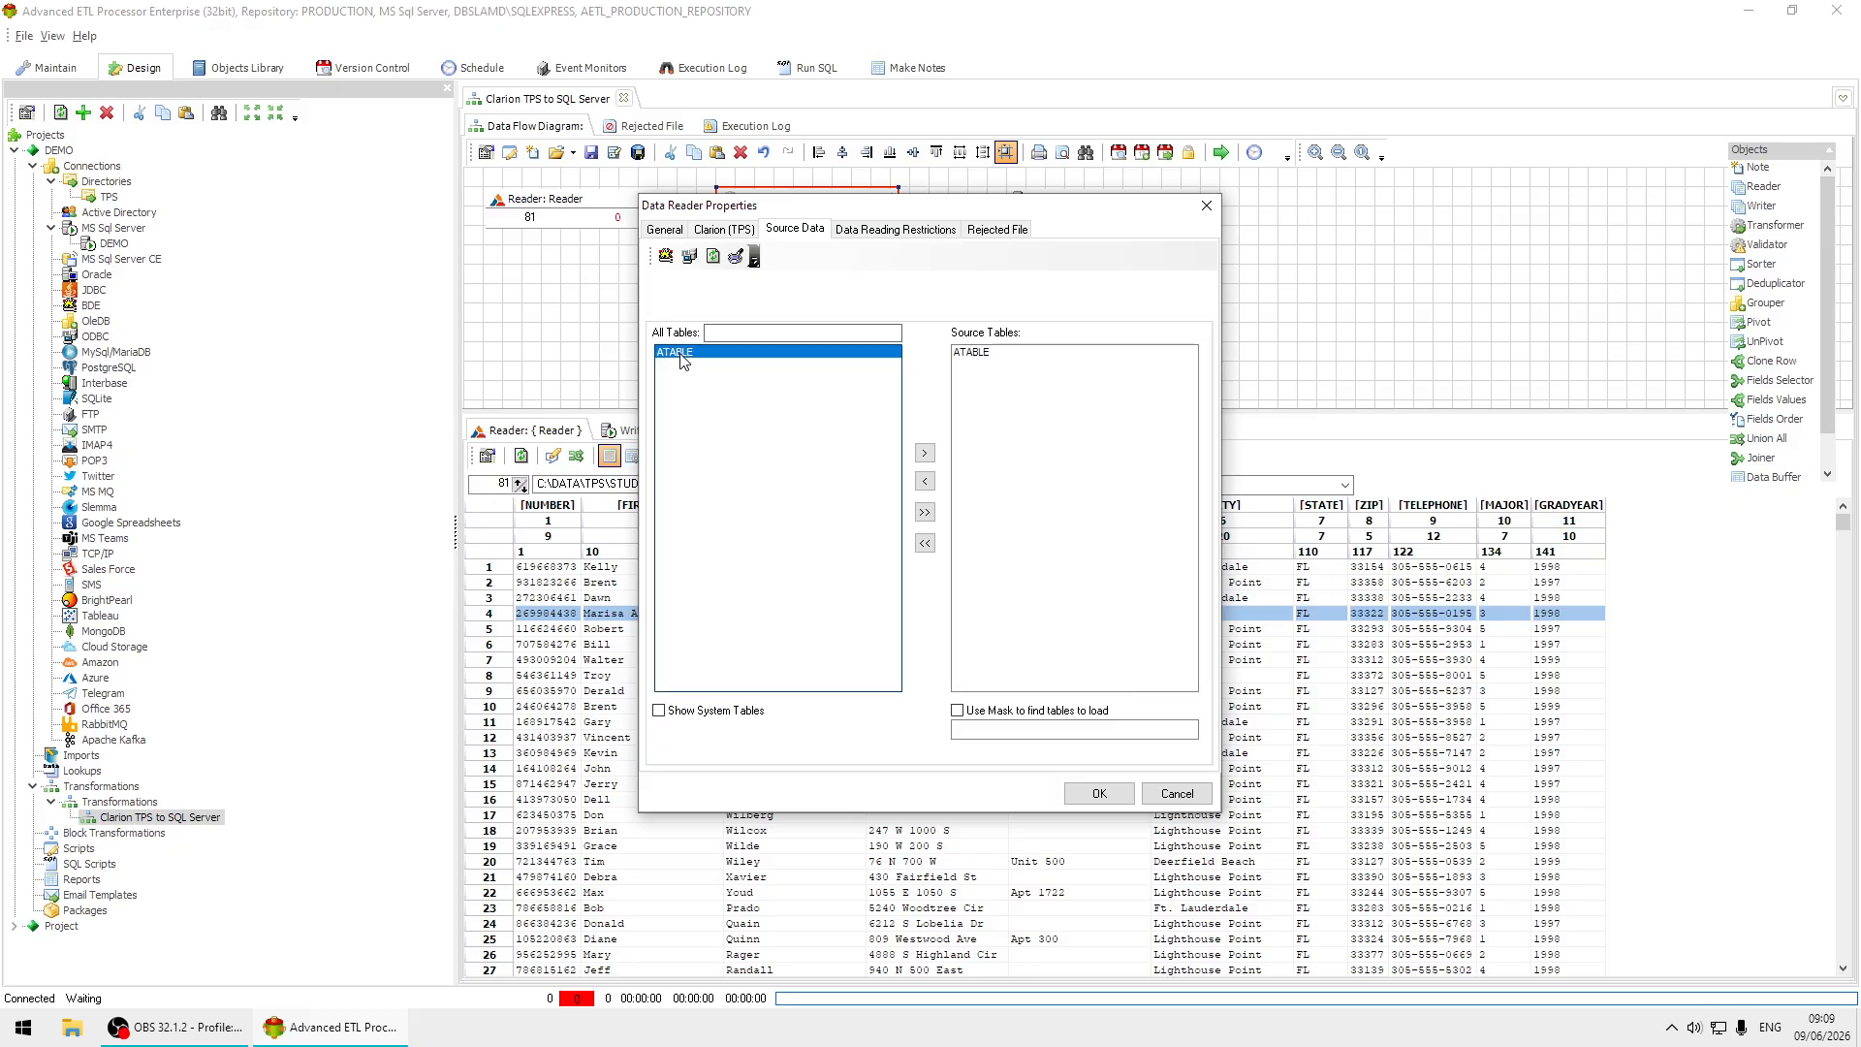
left_click(1099, 793)
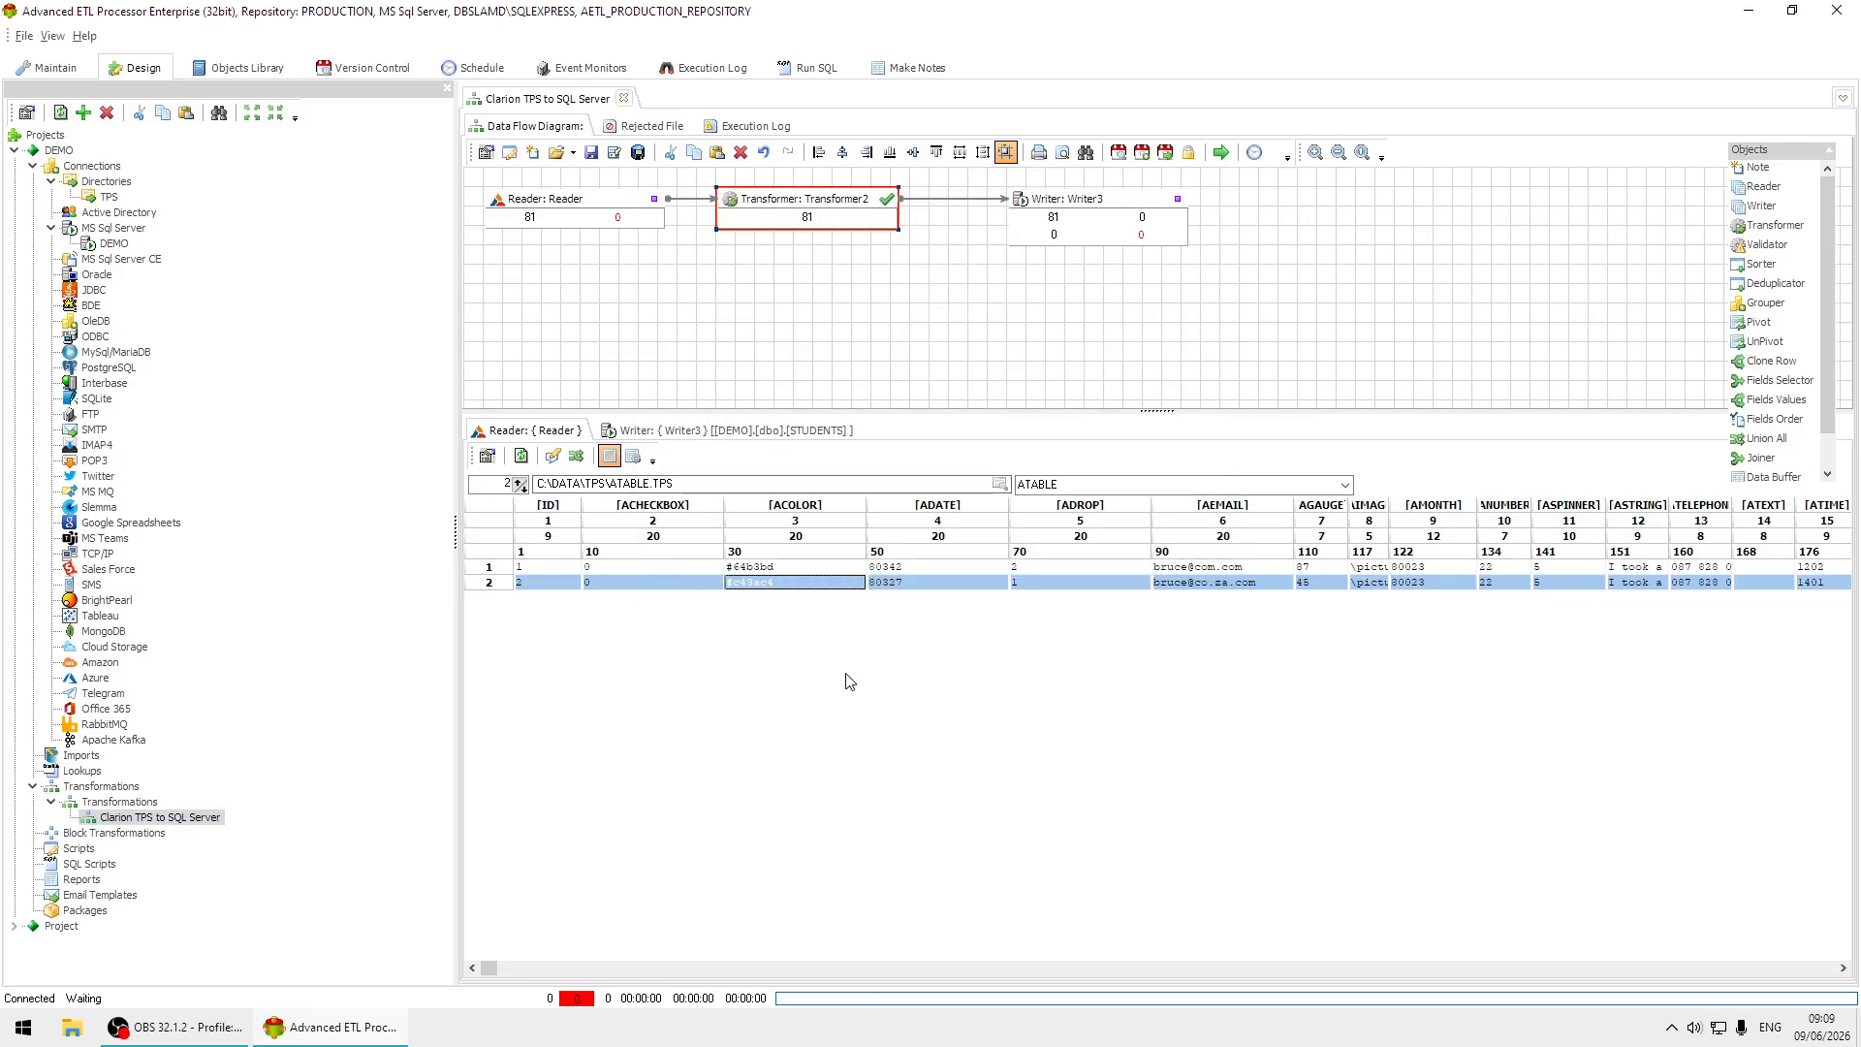
left_click(849, 317)
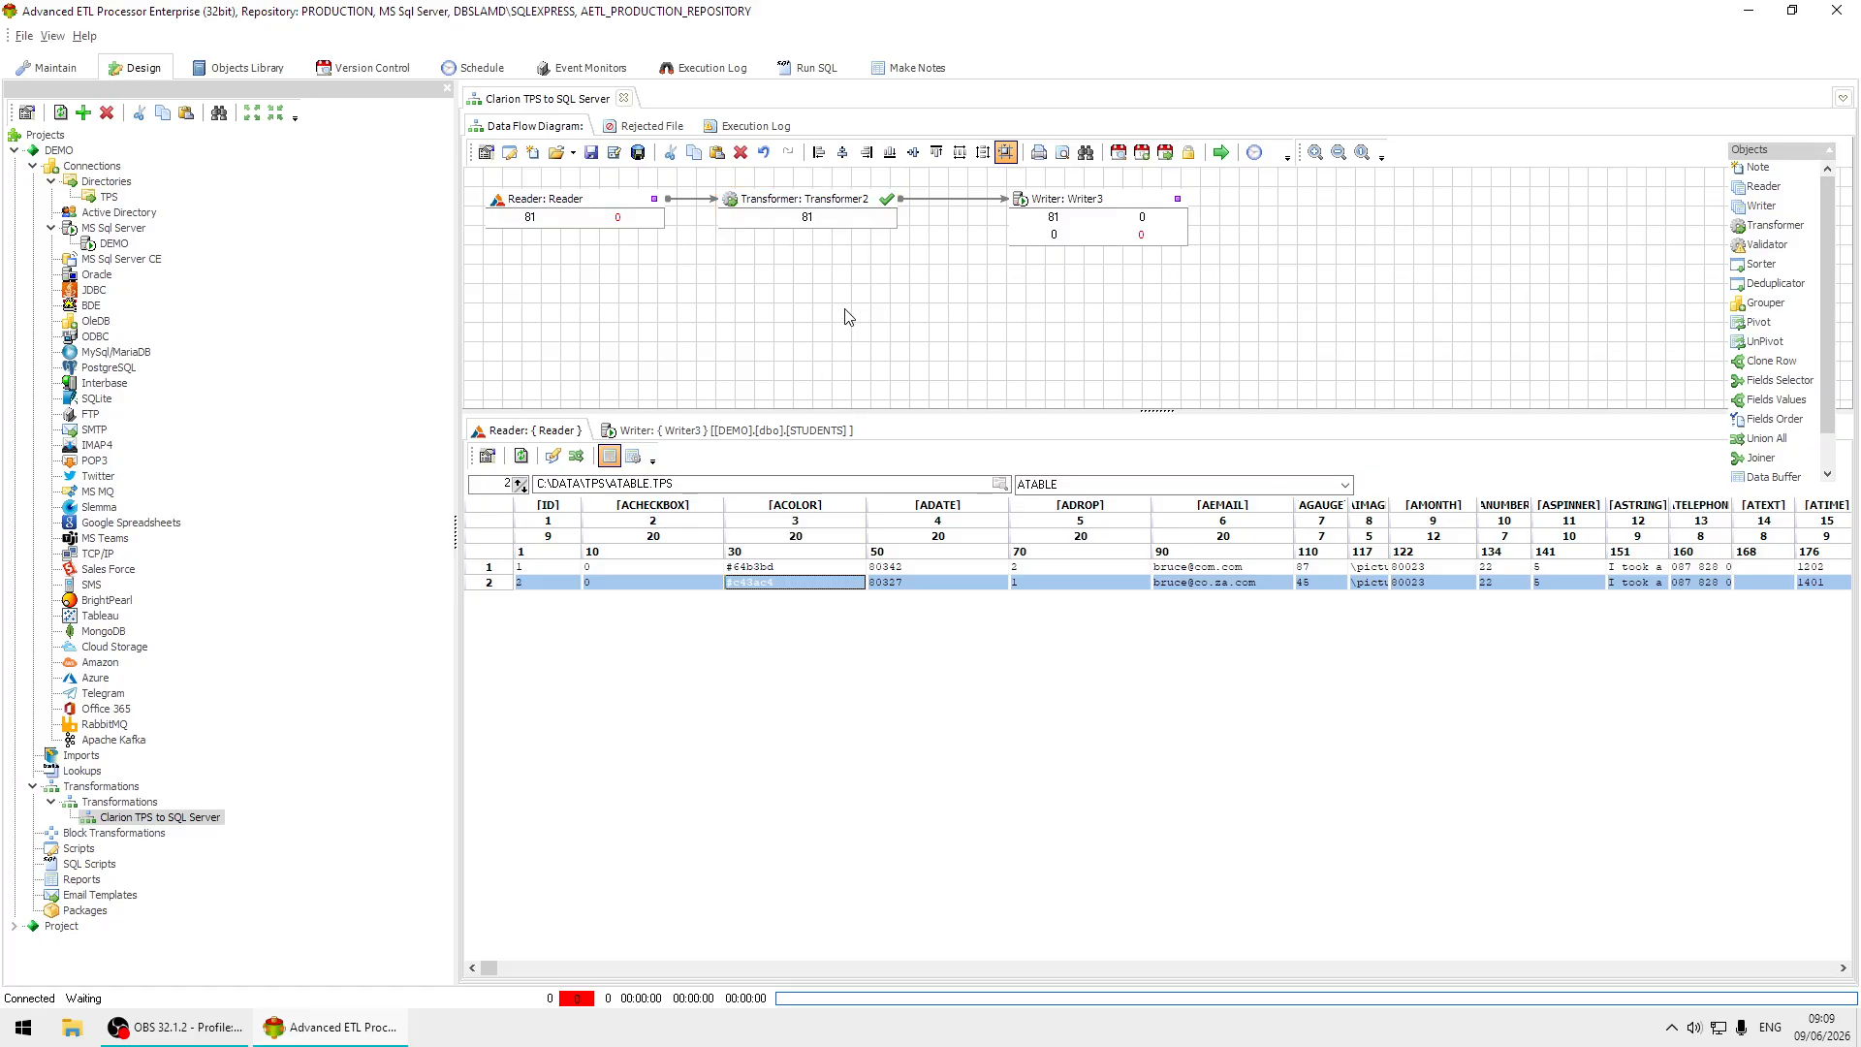